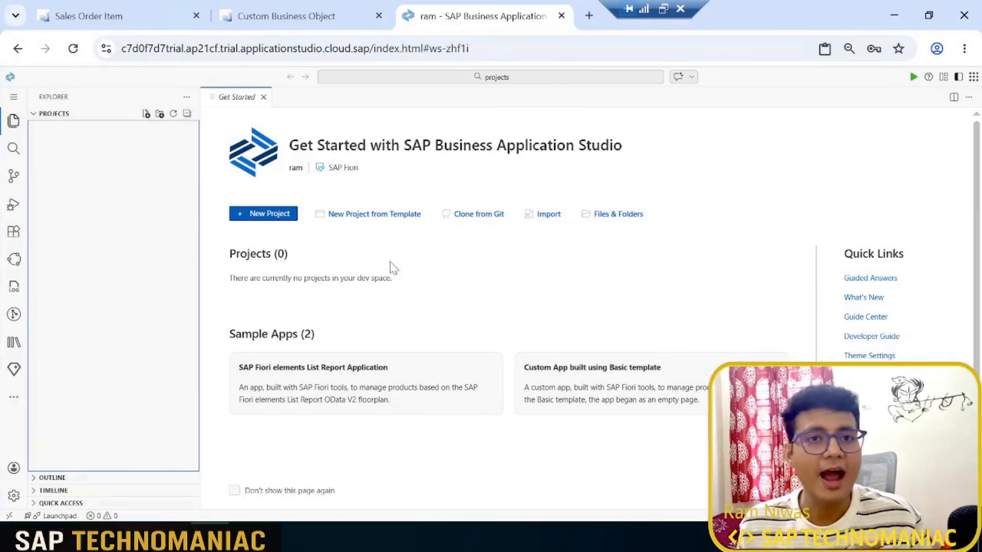
Step: Start a new project from template with the SAP Fiori generator and choose the List Report Page template
{"action": "left_click", "coordinate": [358, 215]}
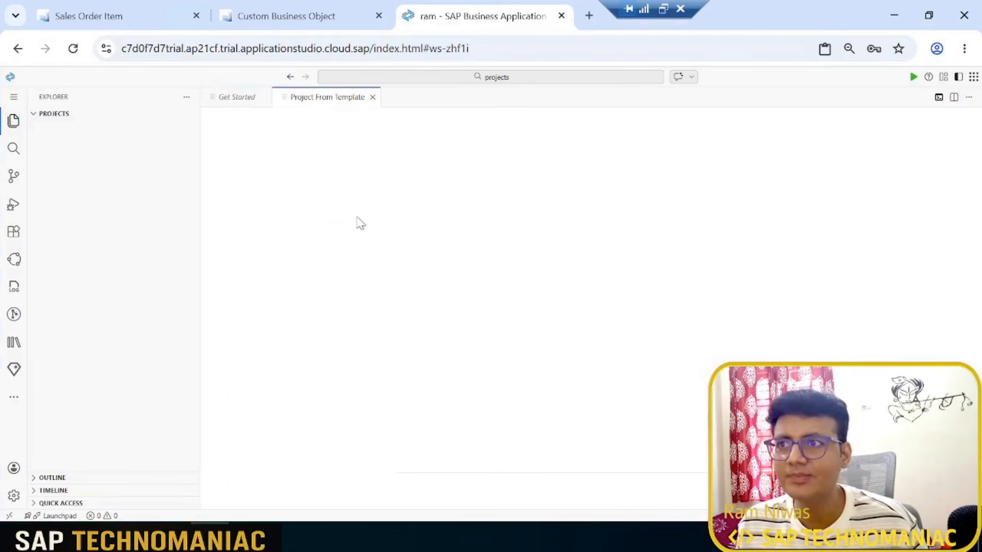
{"action": "scroll", "coordinate": [900, 286], "scroll_direction": "down", "scroll_amount": 3}
{"action": "left_click", "coordinate": [877, 245]}
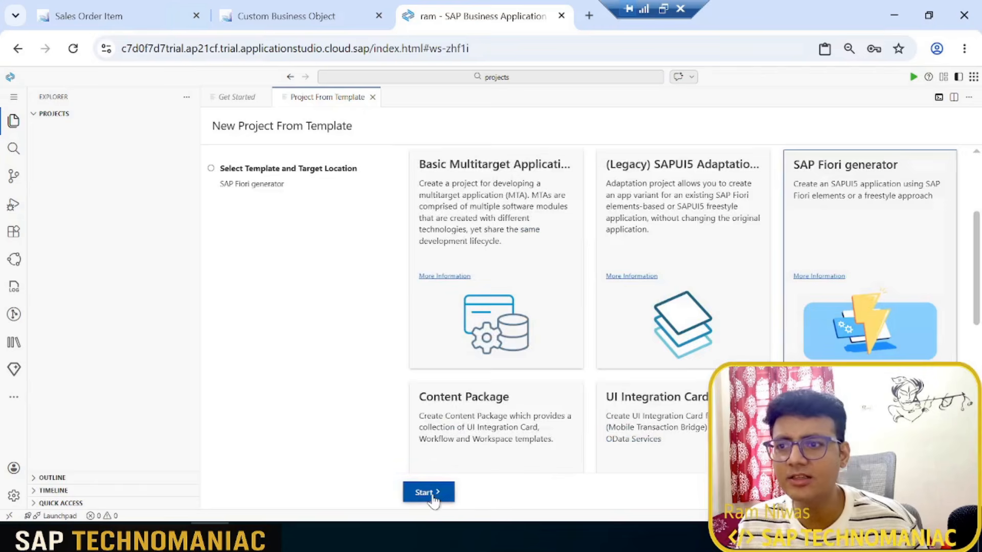
{"action": "left_click", "coordinate": [430, 493]}
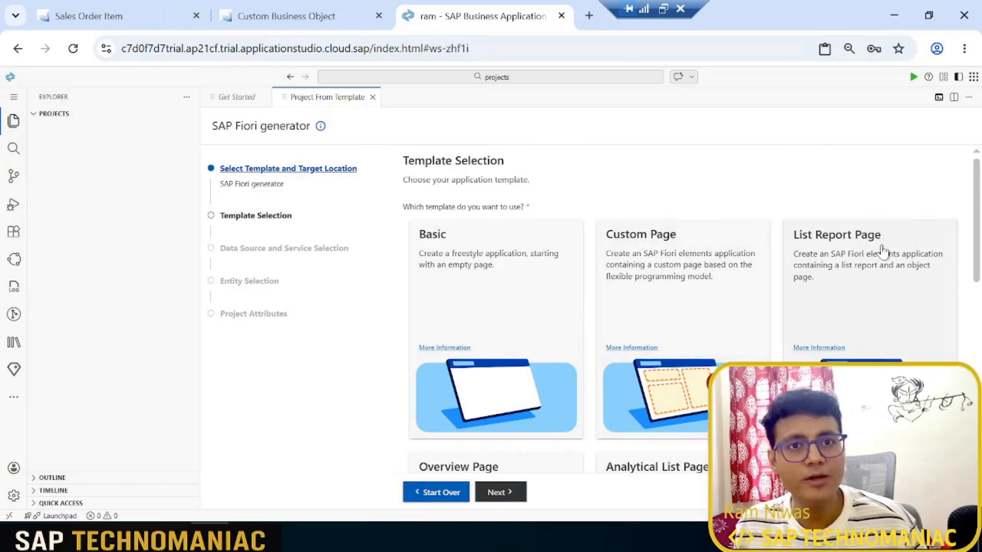
{"action": "left_click", "coordinate": [883, 250]}
{"action": "left_click", "coordinate": [500, 492]}
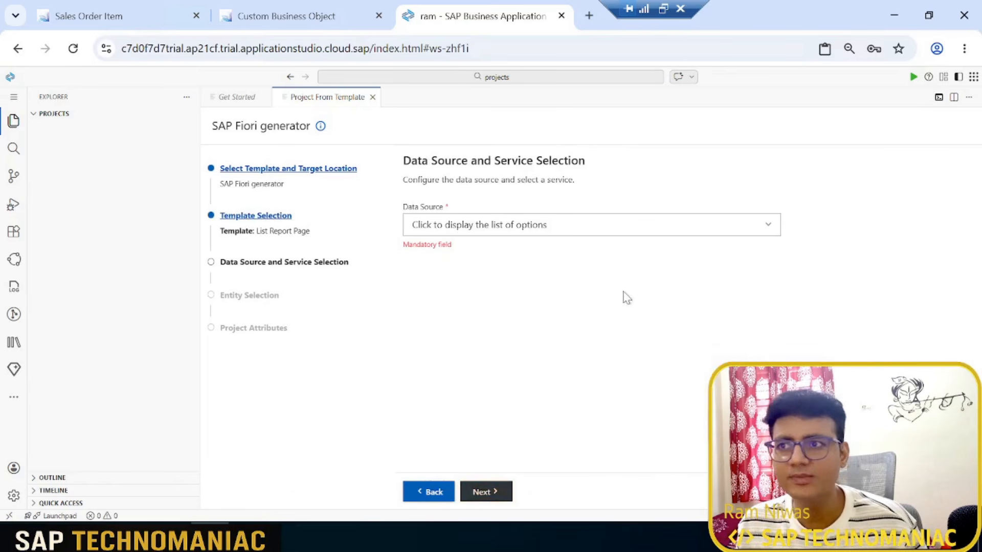
Step: Set the data source to Connect to a System, choose system Ram and service ZZ1_DELIVERY_HIGH_PRIORITY_CDS (1) - OData V2, and continue to entity selection
{"action": "left_click", "coordinate": [659, 225]}
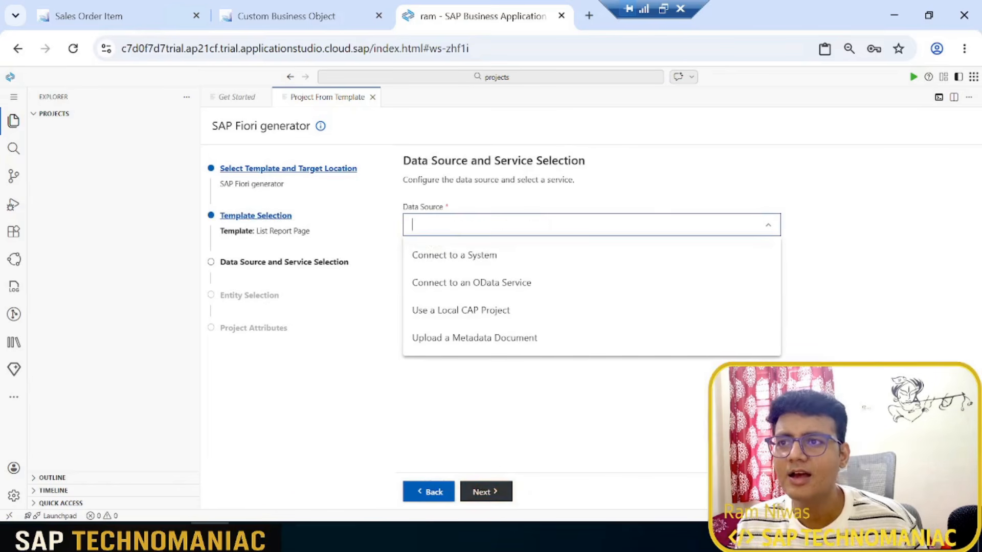
{"action": "left_click", "coordinate": [539, 261]}
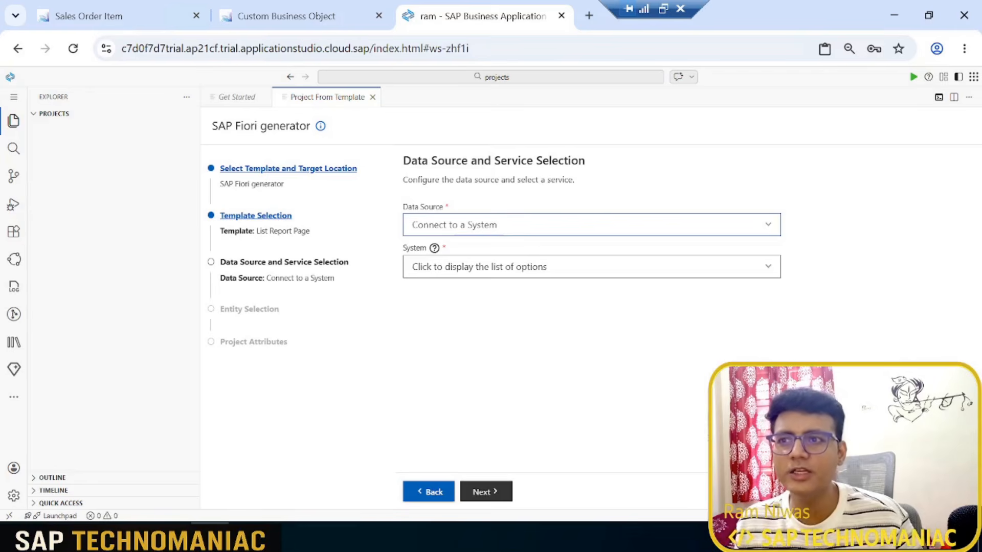
{"action": "left_click", "coordinate": [491, 267]}
{"action": "left_click", "coordinate": [443, 325]}
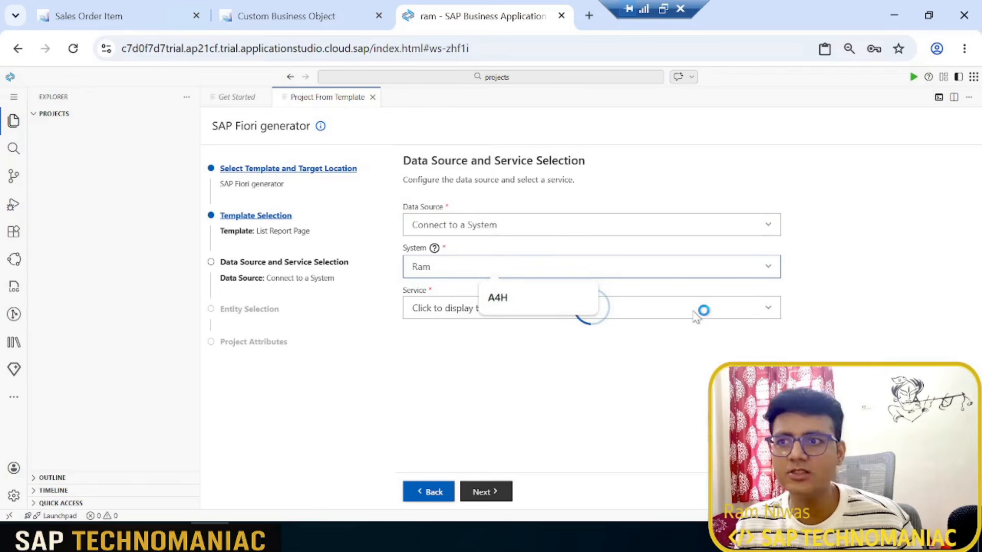
{"action": "left_click", "coordinate": [770, 311]}
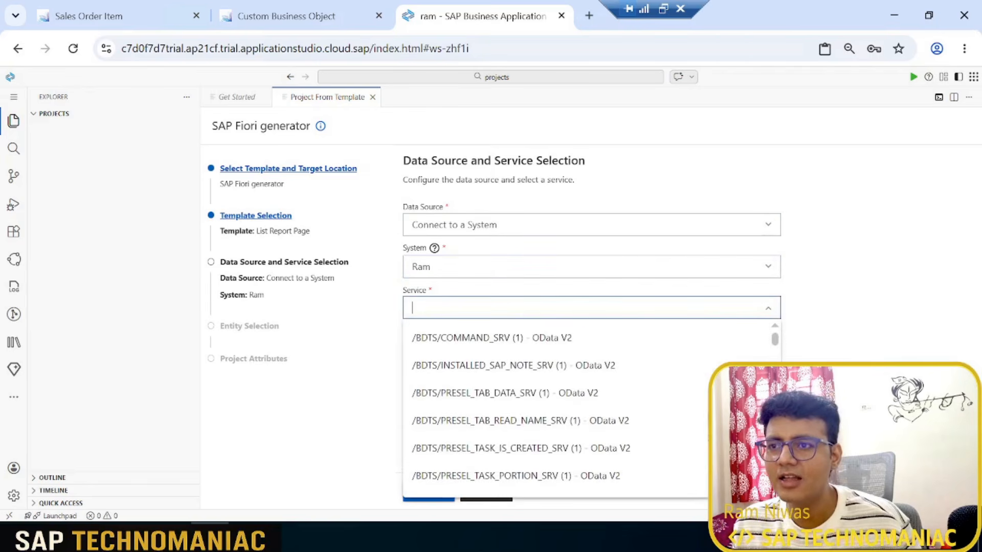
{"action": "type", "text": "ZZ"}
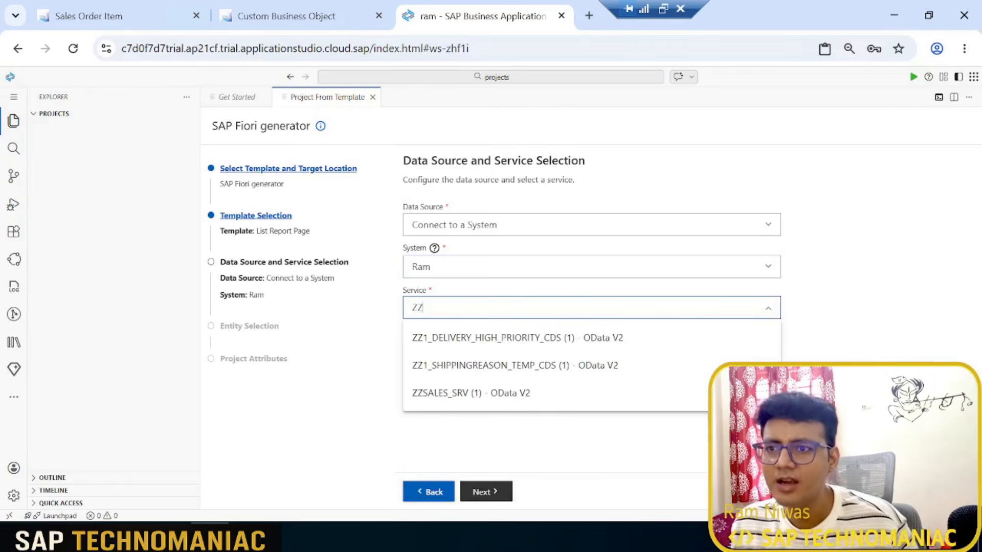
{"action": "left_click", "coordinate": [553, 348]}
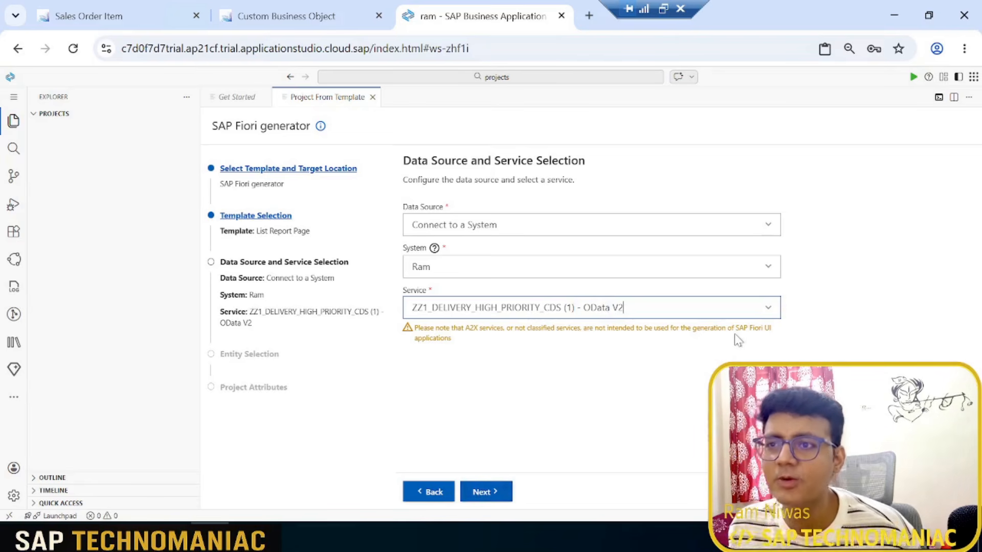
{"action": "left_click", "coordinate": [503, 492]}
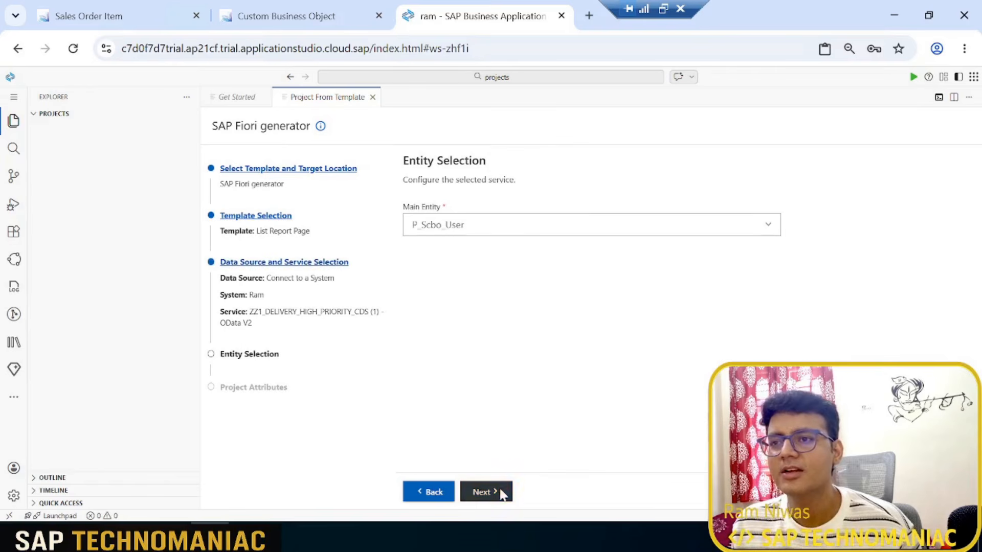
Step: Choose ZZ1_DELIVERY_HIGH_PRIORITY as the main entity with navigation entity None, and continue to the project attributes
{"action": "left_click", "coordinate": [768, 225]}
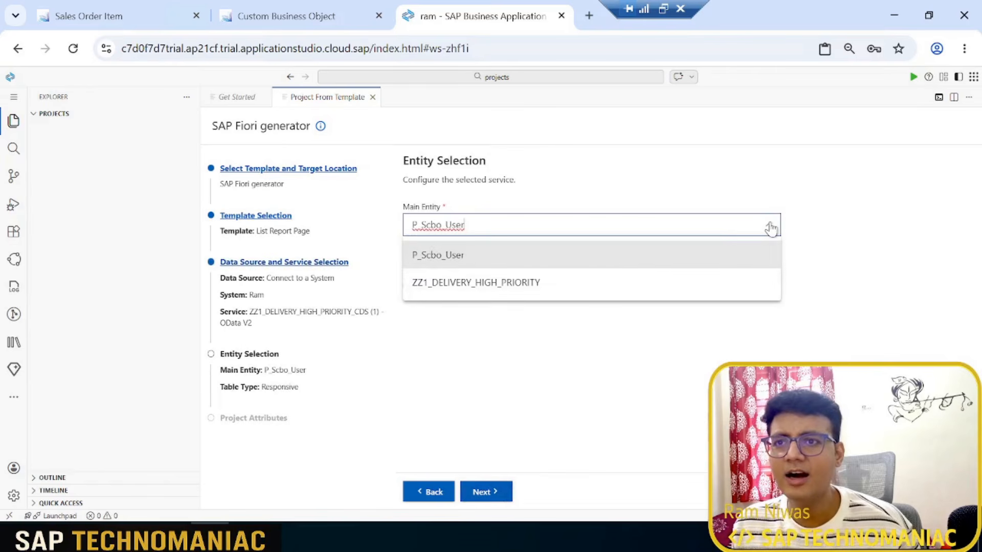
{"action": "left_click", "coordinate": [485, 287]}
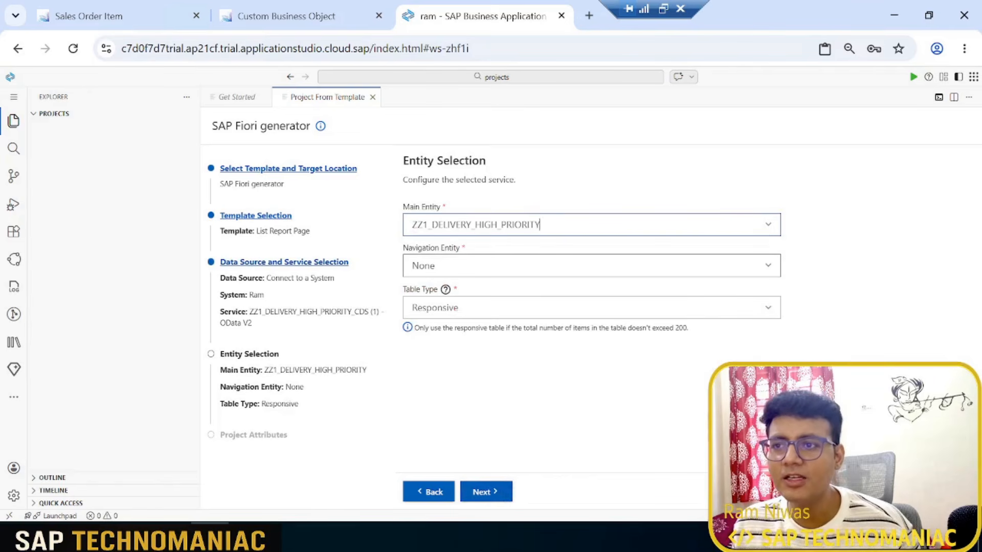
{"action": "left_click", "coordinate": [768, 267]}
{"action": "left_click", "coordinate": [768, 267]}
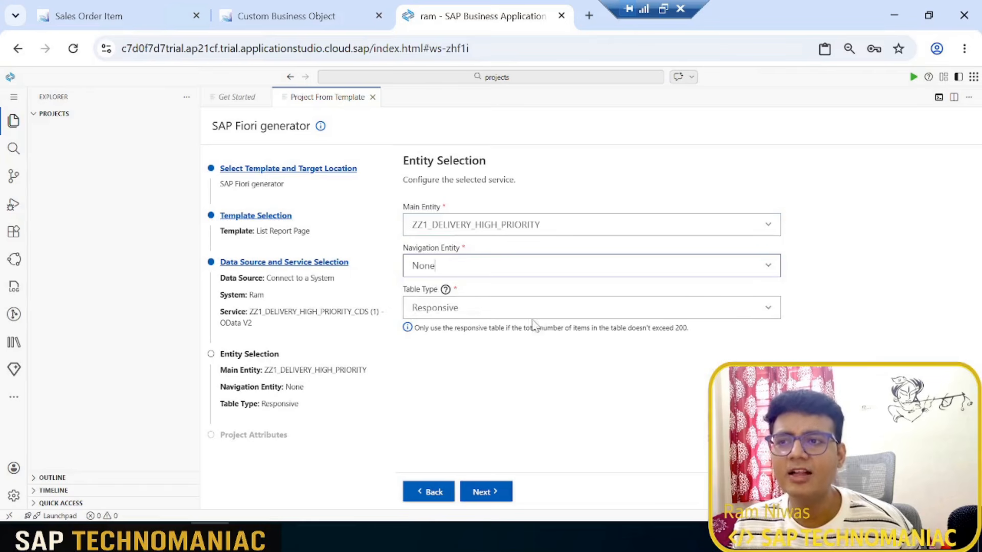
{"action": "left_click", "coordinate": [485, 491]}
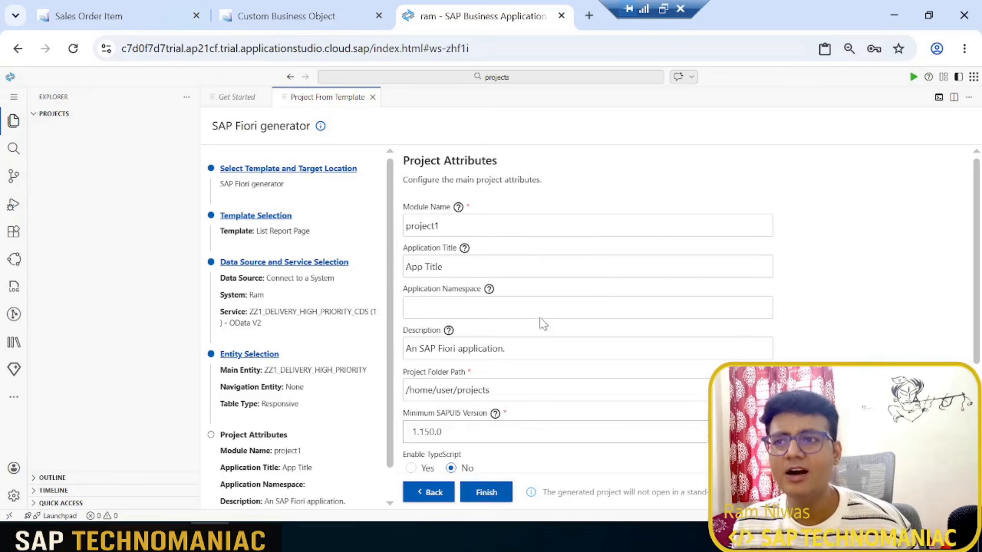
Step: Replace the default module name with highpriorityreason, written without spaces
{"action": "scroll", "coordinate": [562, 331], "scroll_direction": "down", "scroll_amount": 3}
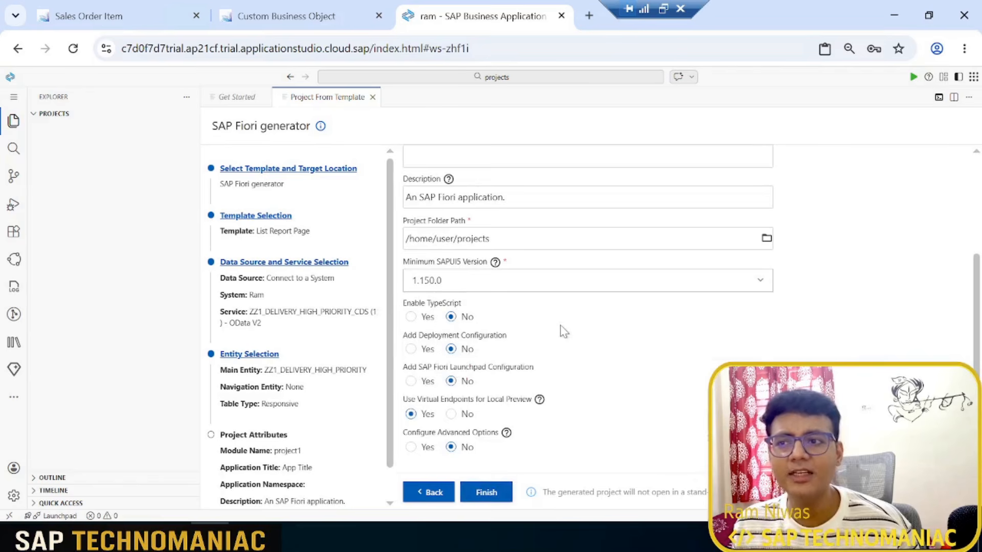
{"action": "scroll", "coordinate": [564, 327], "scroll_direction": "up", "scroll_amount": 3}
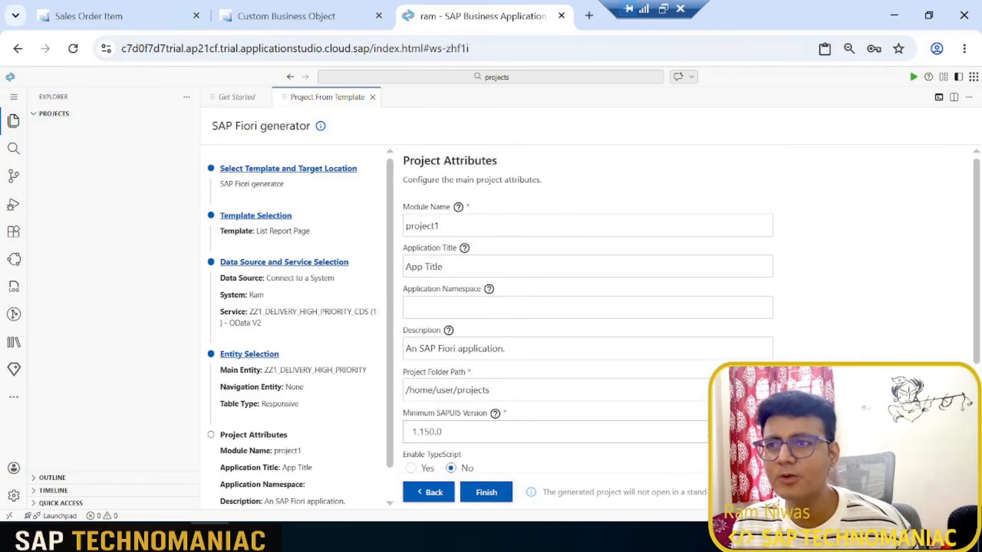
{"action": "left_click_drag", "start_coordinate": [460, 227], "coordinate": [382, 227]}
{"action": "key", "text": "BackSpace"}
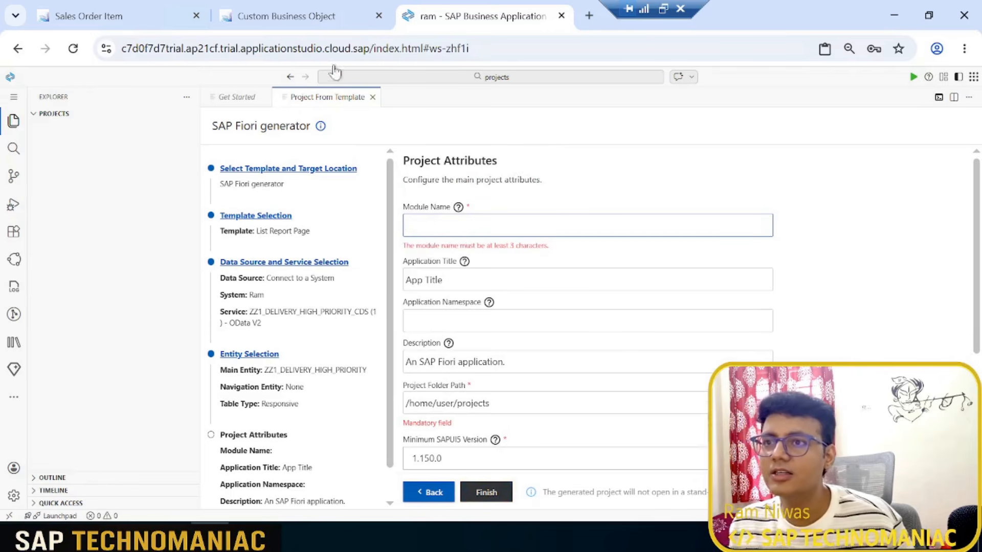
{"action": "type", "text": "delivery"}
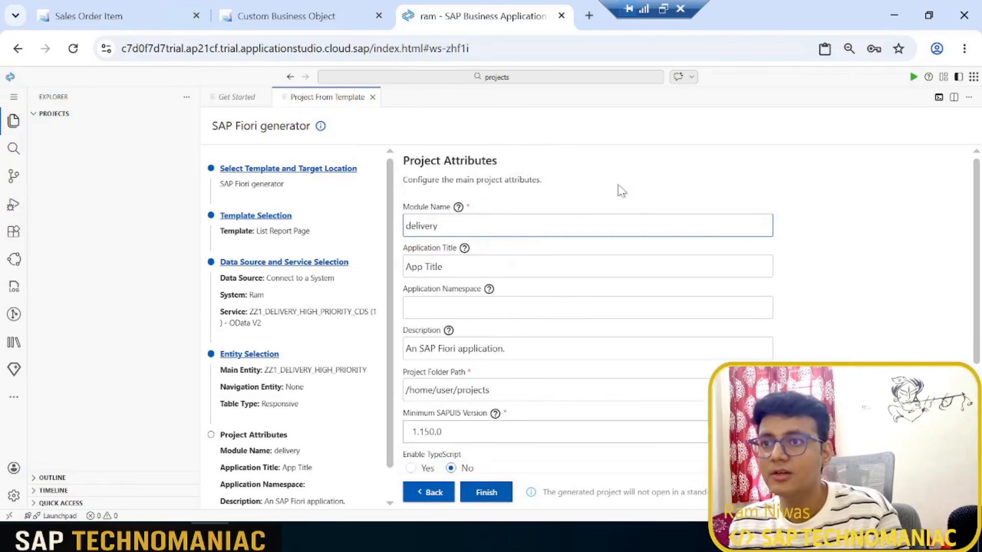
{"action": "key", "text": "BackSpace"}
{"action": "key", "text": "BackSpace"}
{"action": "key", "text": "BackSpace"}
{"action": "key", "text": "BackSpace"}
{"action": "key", "text": "BackSpace"}
{"action": "key", "text": "BackSpace"}
{"action": "key", "text": "BackSpace"}
{"action": "key", "text": "BackSpace"}
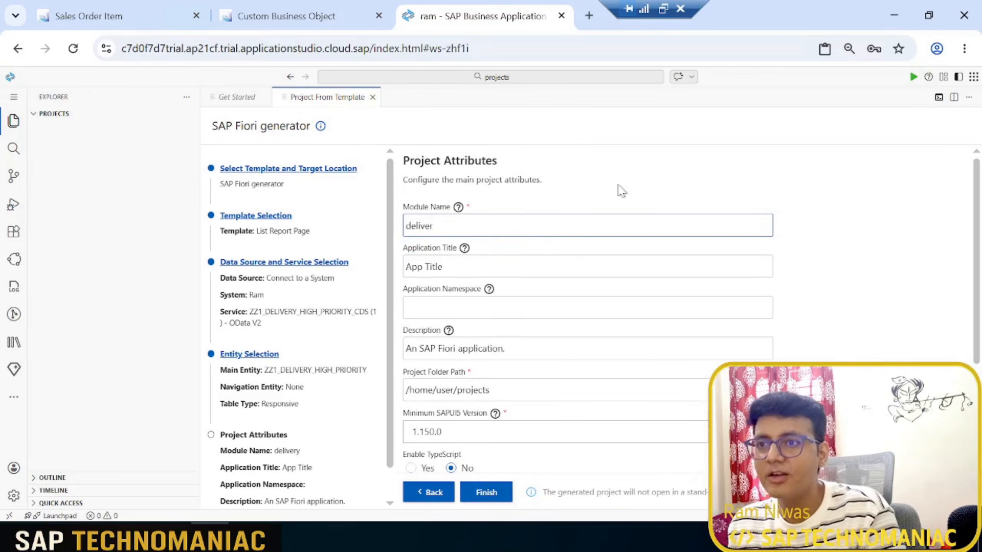
{"action": "type", "text": "hi"}
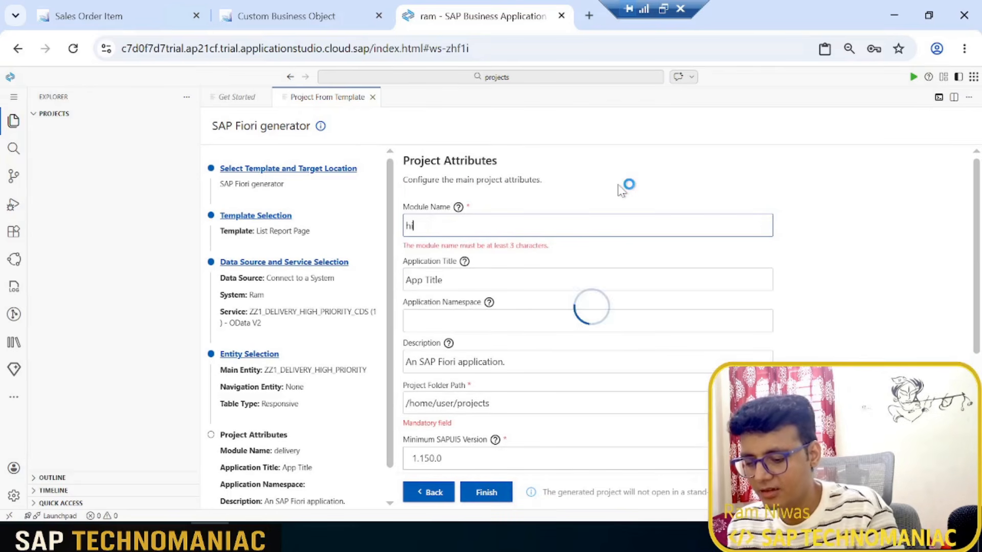
{"action": "type", "text": "ghpri"}
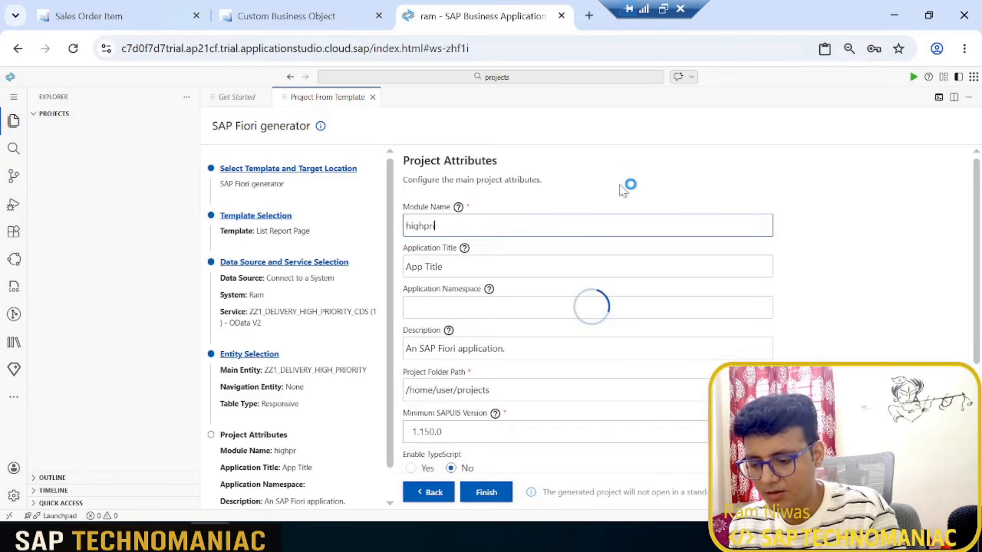
{"action": "type", "text": "ority reason"}
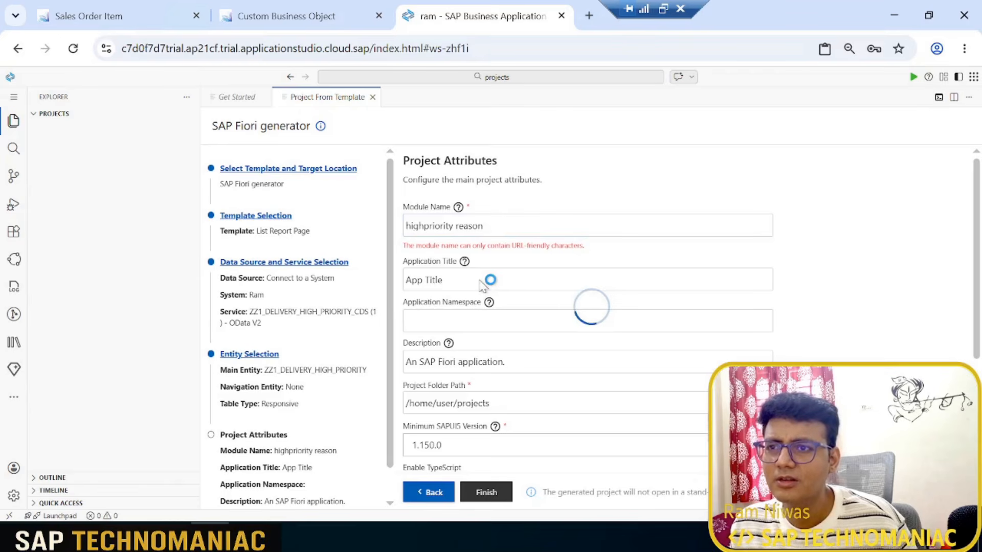
{"action": "mouse_move", "coordinate": [473, 254]}
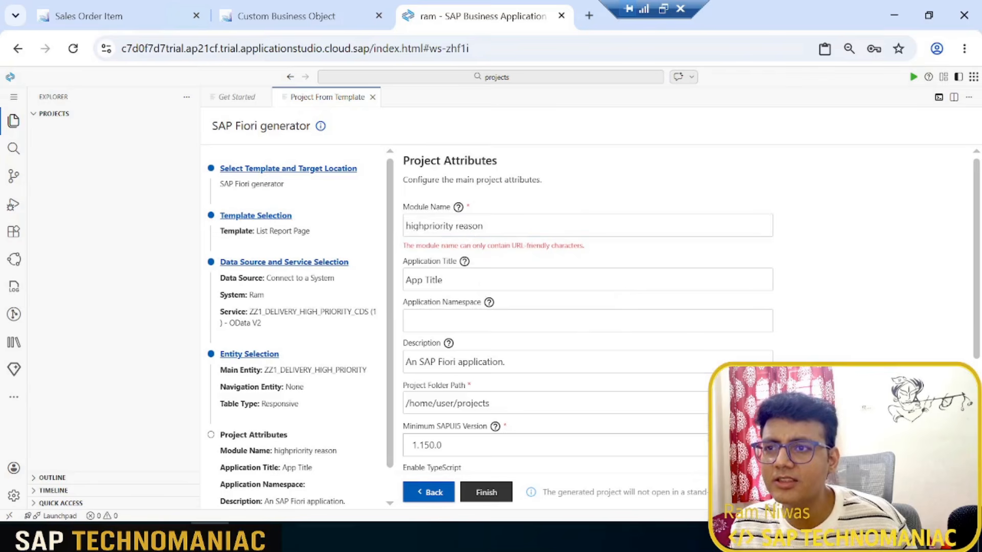
{"action": "left_click", "coordinate": [454, 226]}
{"action": "key", "text": "BackSpace"}
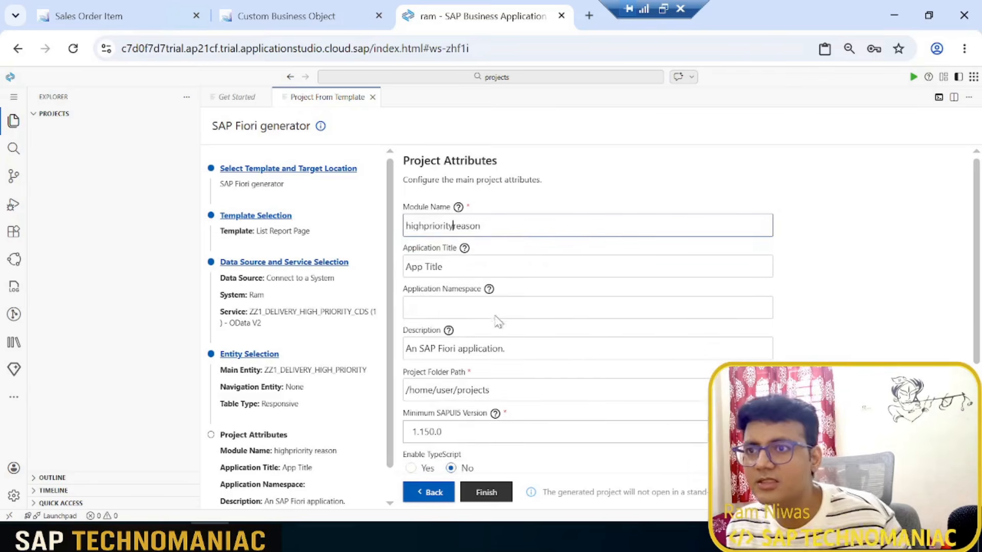
Step: Set the application title to "Delivery High Priority Reason Description" and finish the generator to create the project
{"action": "key", "text": "Tab"}
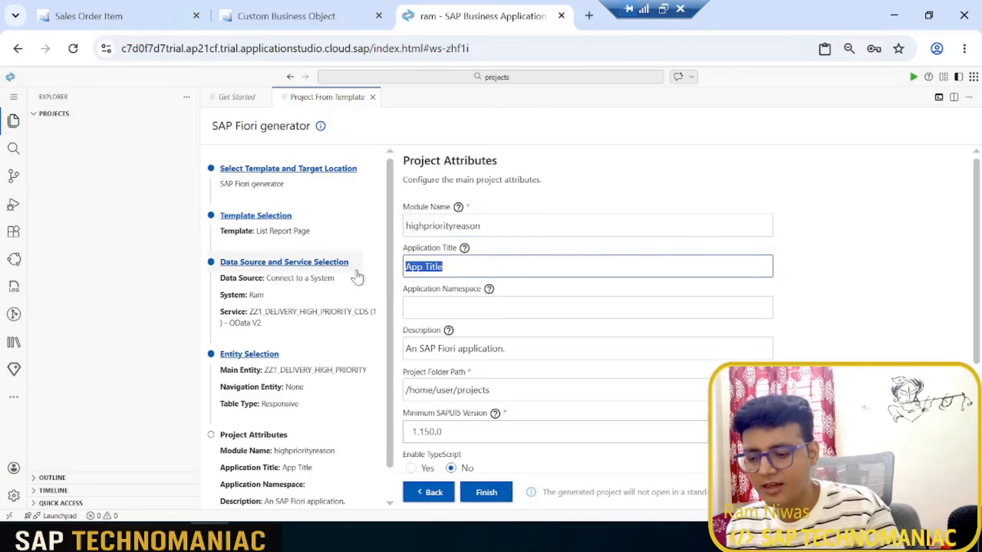
{"action": "key", "text": "BackSpace"}
{"action": "type", "text": "Del"}
{"action": "key", "text": "BackSpace"}
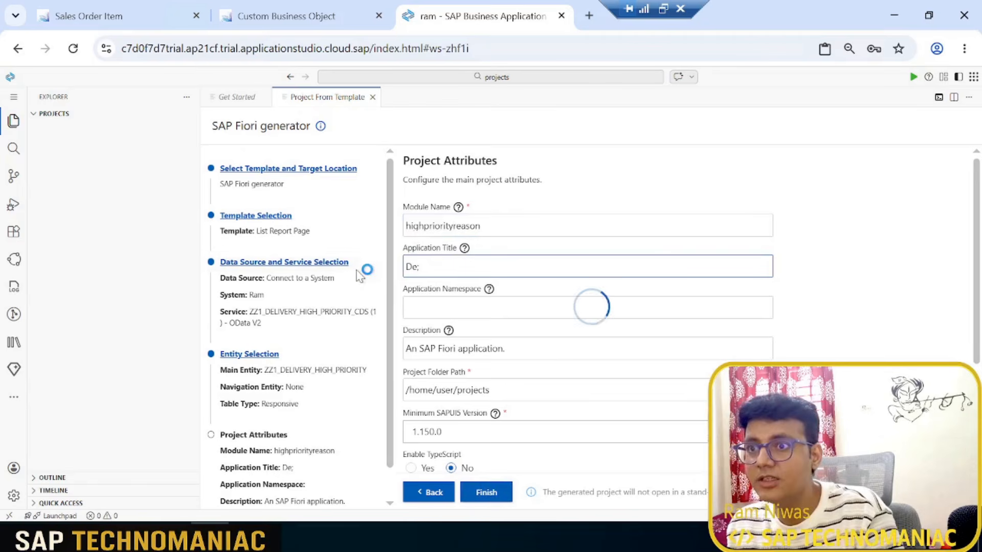
{"action": "type", "text": "liver"}
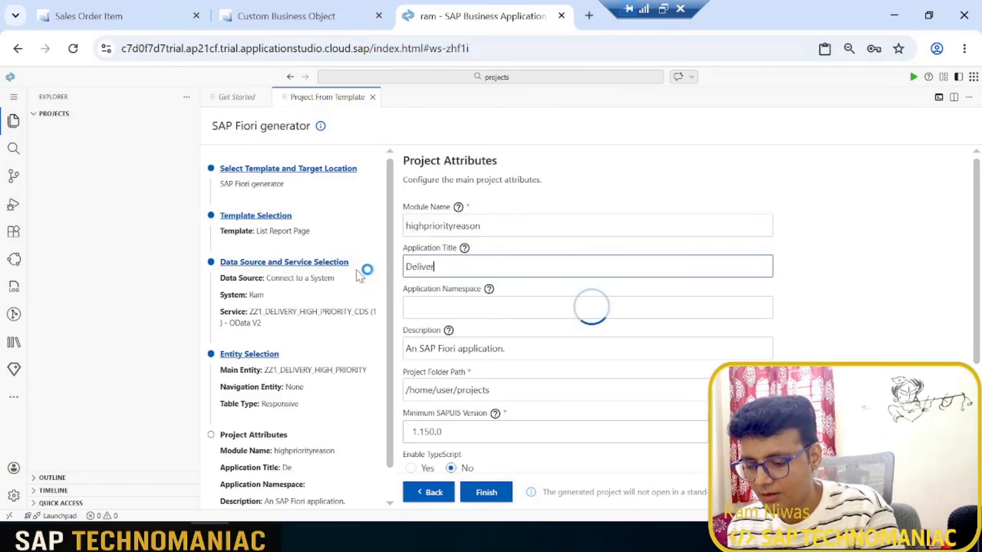
{"action": "type", "text": "y High Prio"}
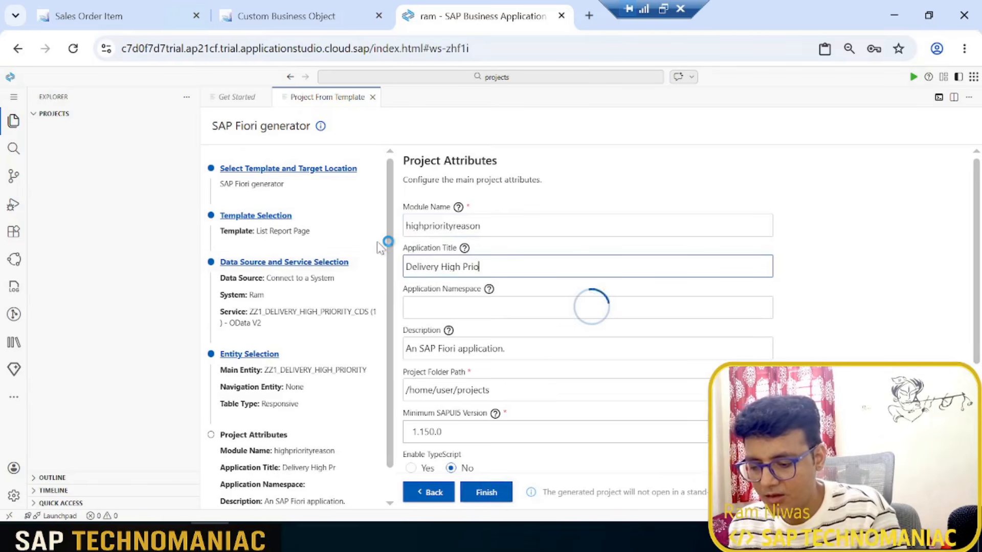
{"action": "type", "text": "rity Reas"}
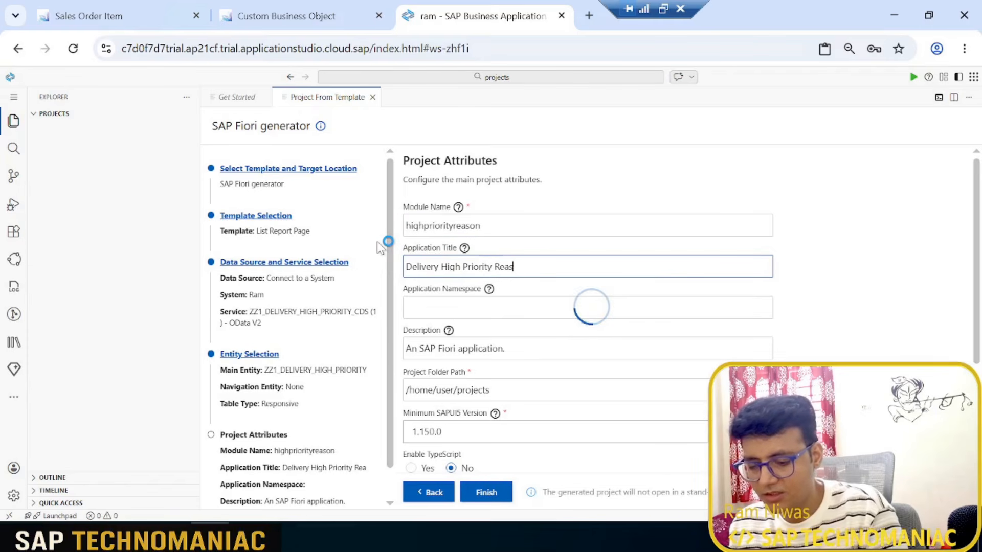
{"action": "type", "text": "on Descri"}
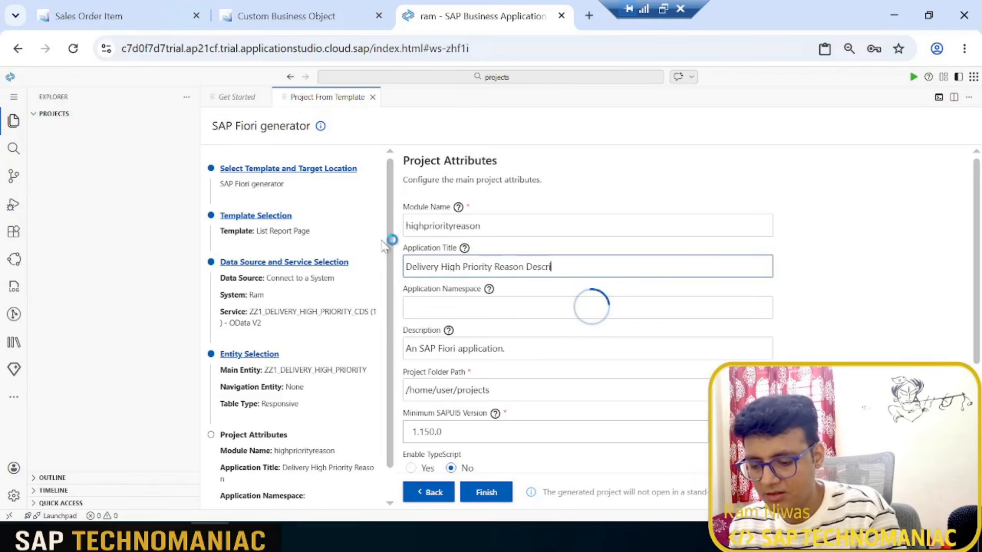
{"action": "type", "text": "ption"}
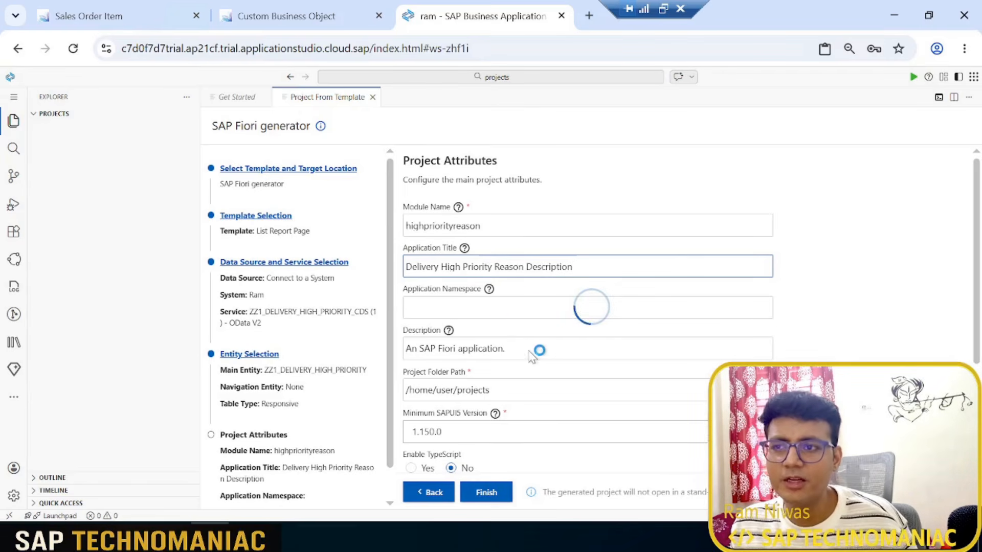
{"action": "scroll", "coordinate": [530, 352], "scroll_direction": "down", "scroll_amount": 3}
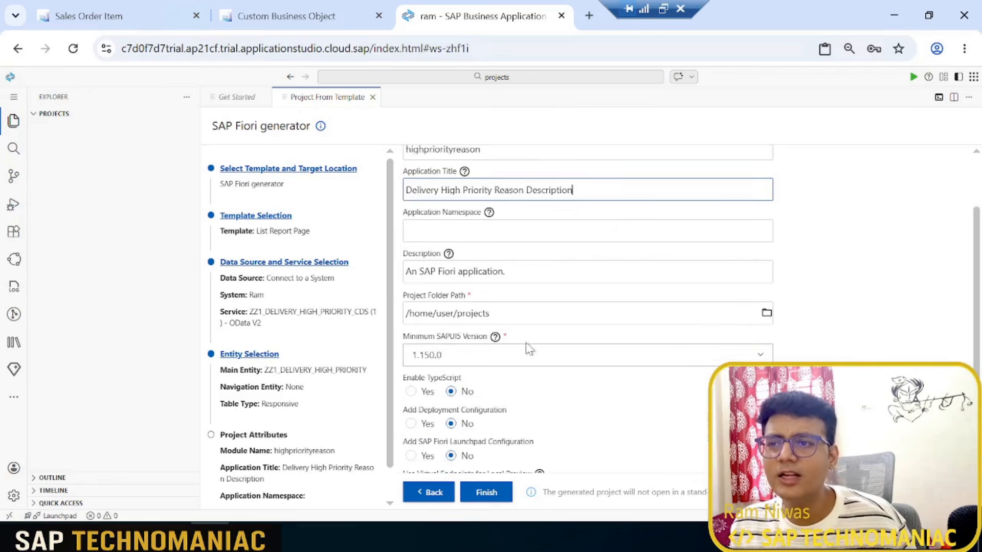
{"action": "left_click", "coordinate": [486, 493]}
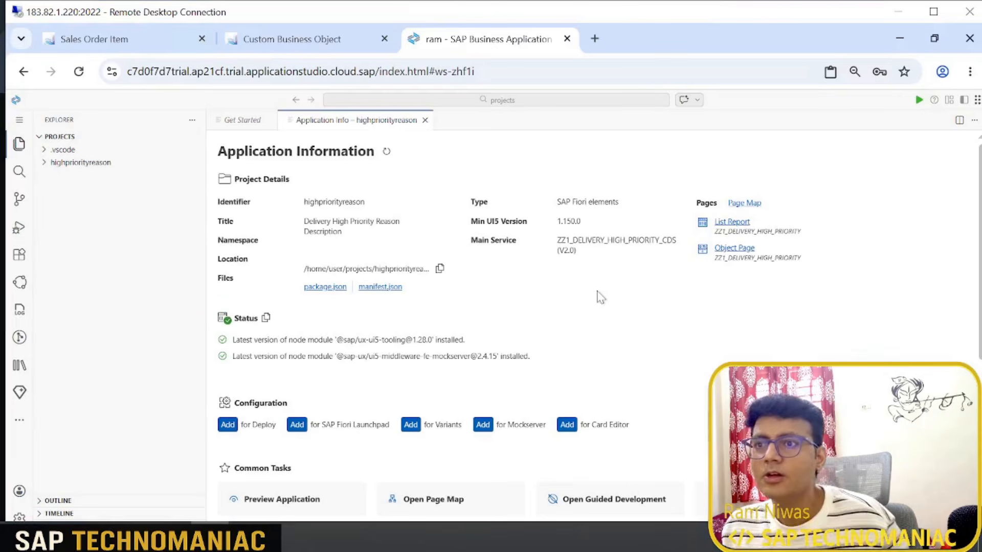
{"action": "key", "text": "alt"}
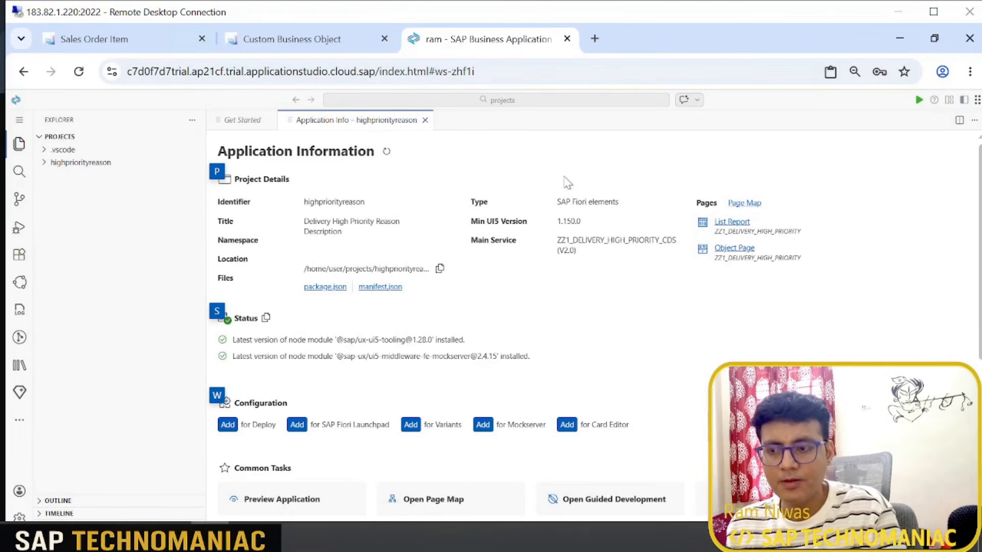
Step: Preview the highpriorityreason application from its webapp folder using the start script that opens test/flp.html#app-preview
{"action": "key", "text": "ctrl+alt+Break"}
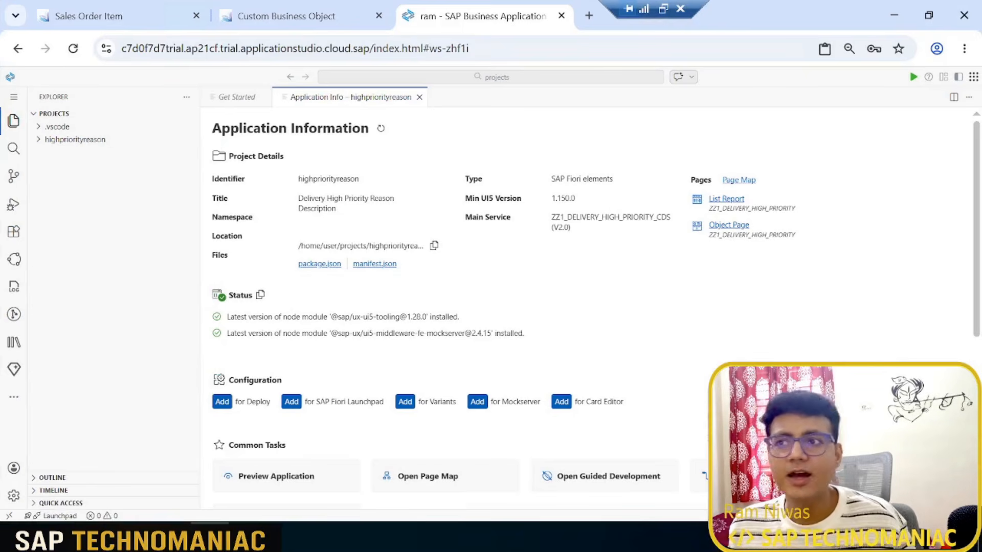
{"action": "left_click", "coordinate": [41, 142]}
{"action": "left_click", "coordinate": [77, 166]}
{"action": "right_click", "coordinate": [78, 167]}
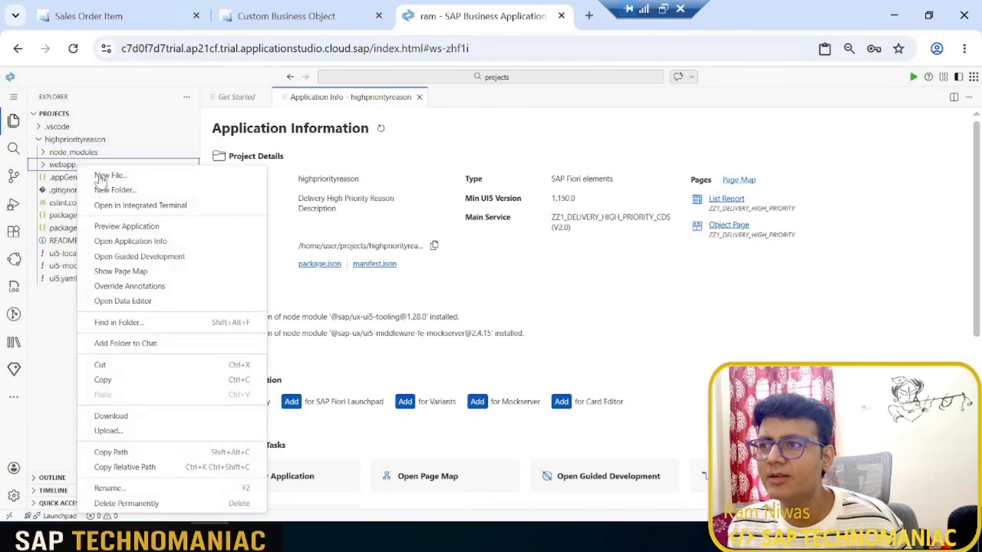
{"action": "left_click", "coordinate": [139, 227]}
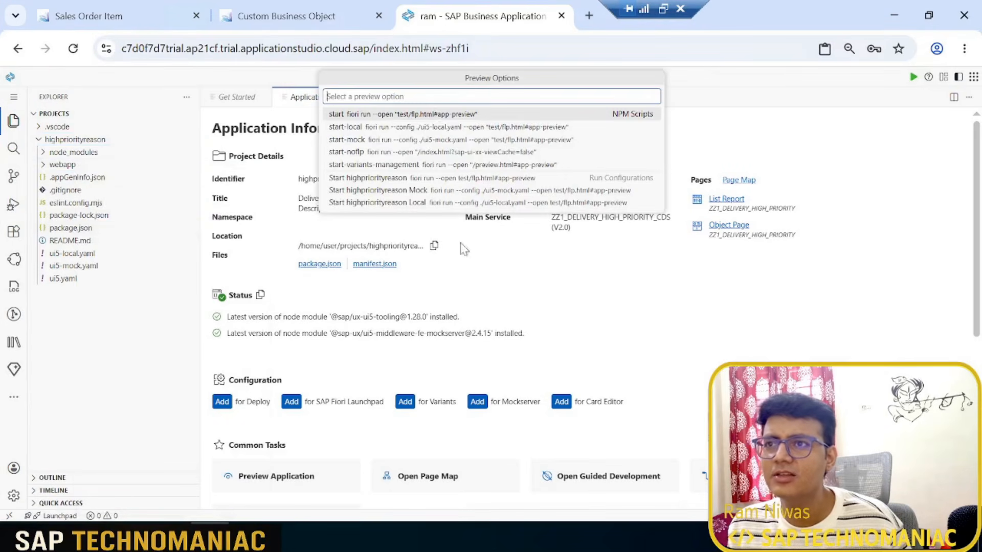
{"action": "left_click", "coordinate": [437, 117]}
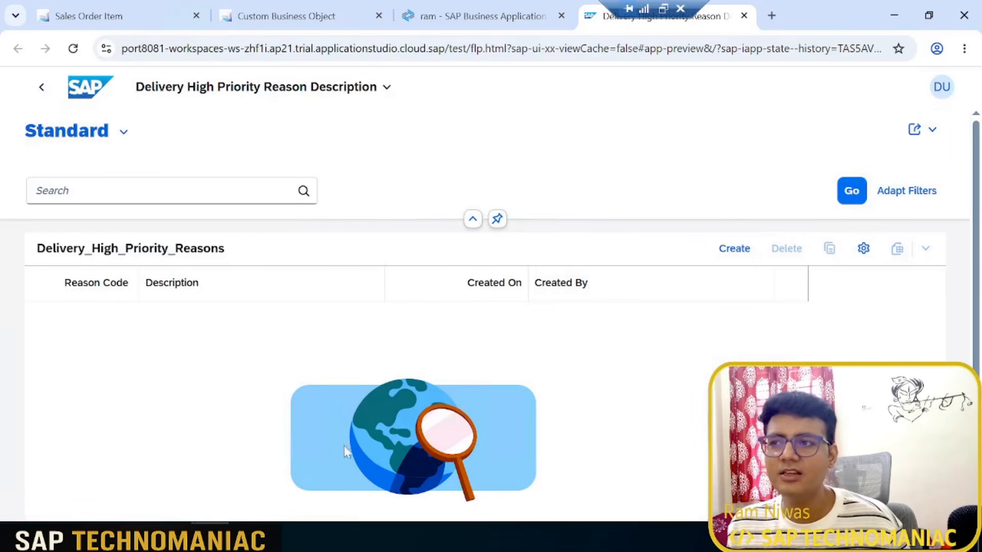
Step: Create a new delivery high priority reason and enter reason code RUSH_01, copied from the Excel list
{"action": "left_click", "coordinate": [730, 251]}
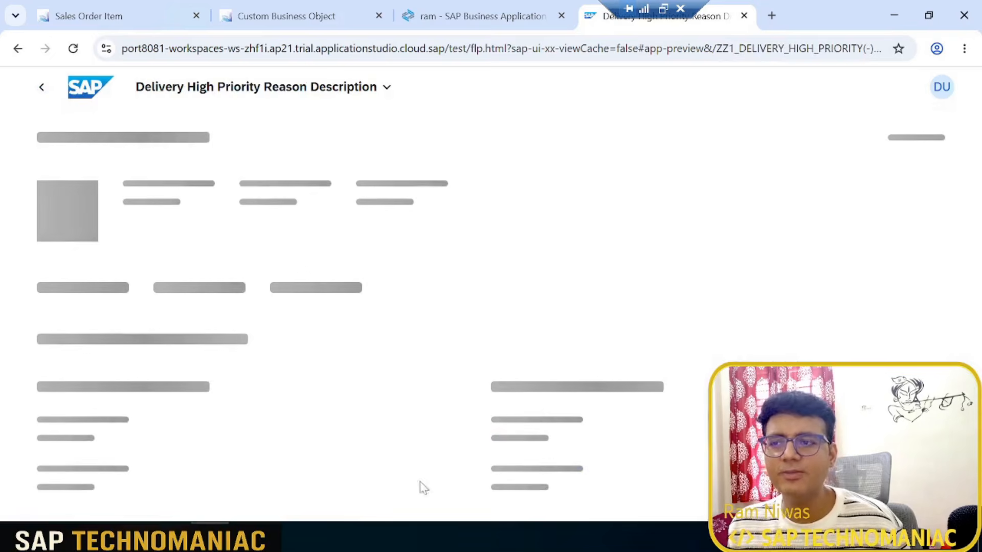
{"action": "left_click", "coordinate": [248, 536]}
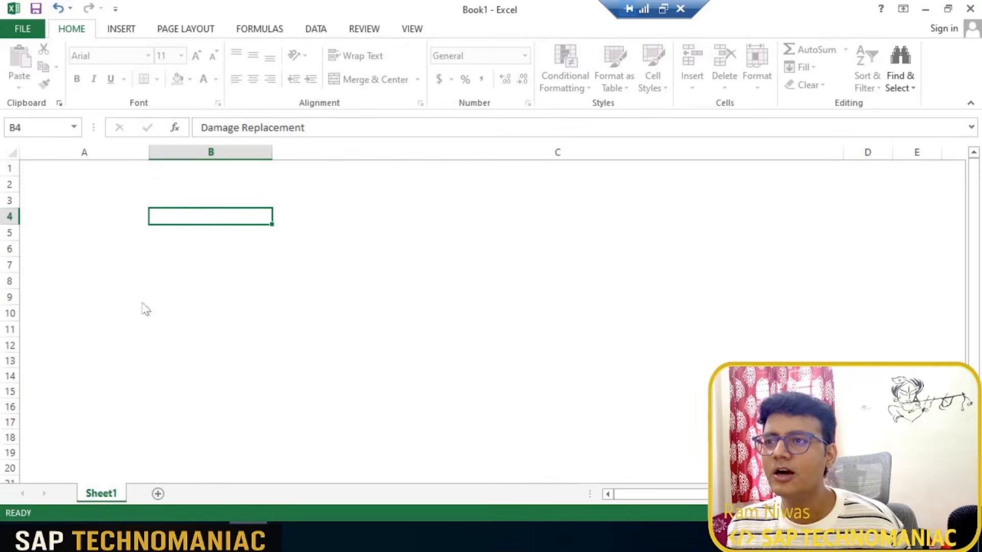
{"action": "left_click", "coordinate": [59, 188]}
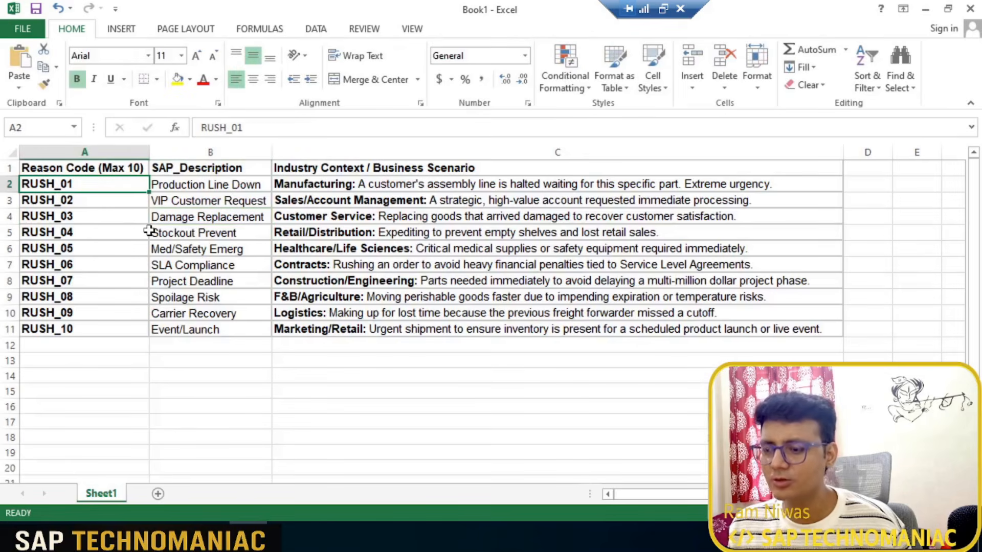
{"action": "key", "text": "ctrl+c"}
{"action": "key", "text": "alt+Tab"}
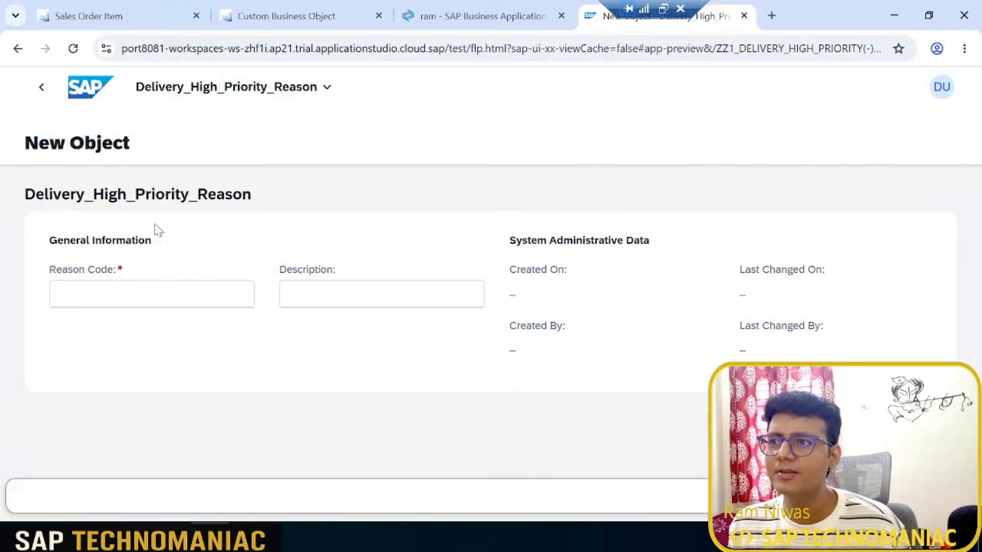
{"action": "key", "text": "ctrl+v"}
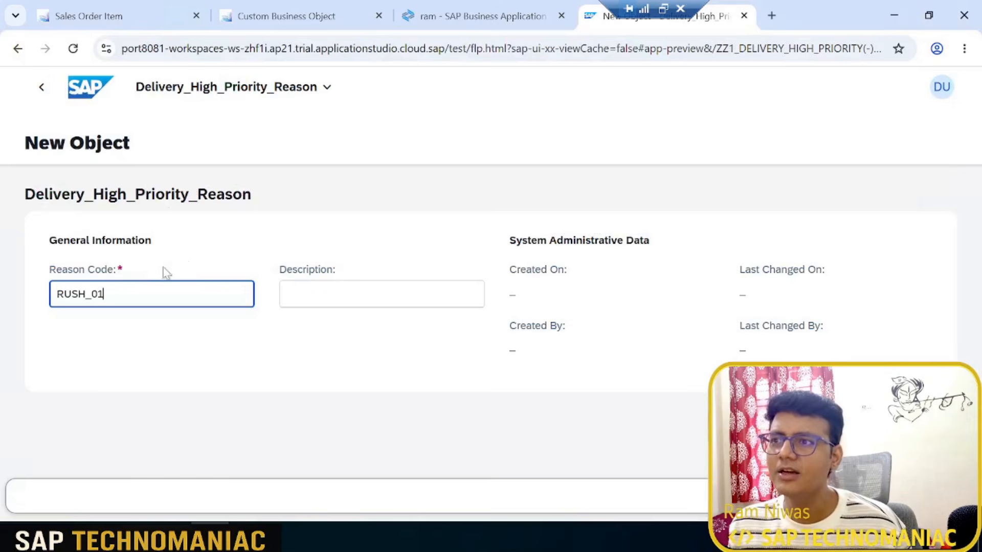
Step: Set the RUSH_01 description to "Production Line Down" from the Excel list and save the object
{"action": "key", "text": "alt+Tab"}
{"action": "left_click", "coordinate": [240, 185]}
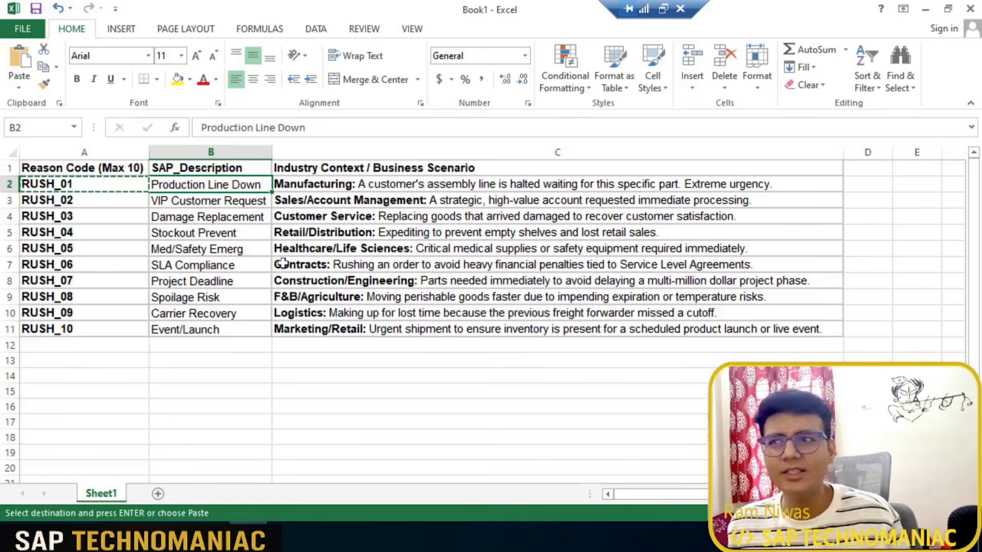
{"action": "key", "text": "alt+Tab"}
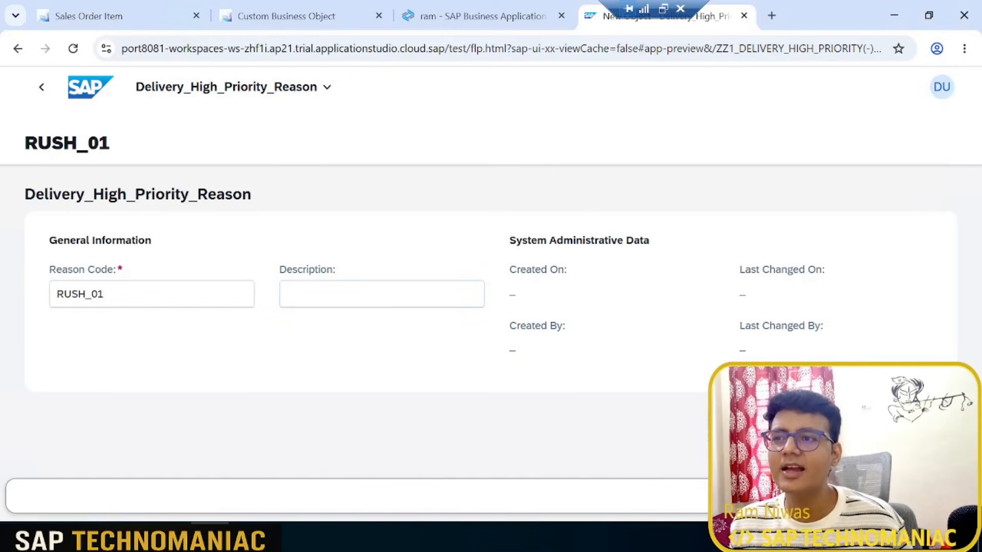
{"action": "key", "text": "Tab"}
{"action": "type", "text": "Production Line Down"}
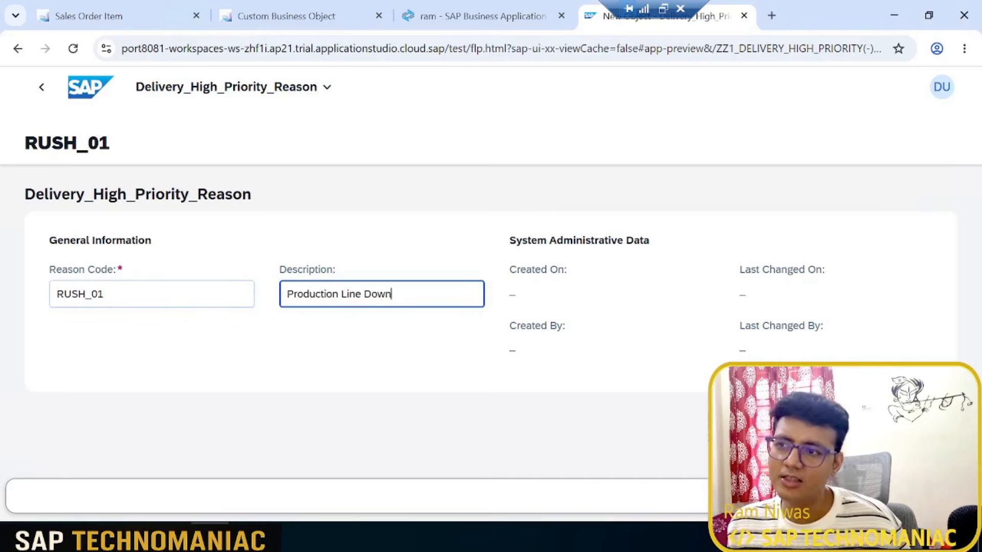
{"action": "key", "text": "Return"}
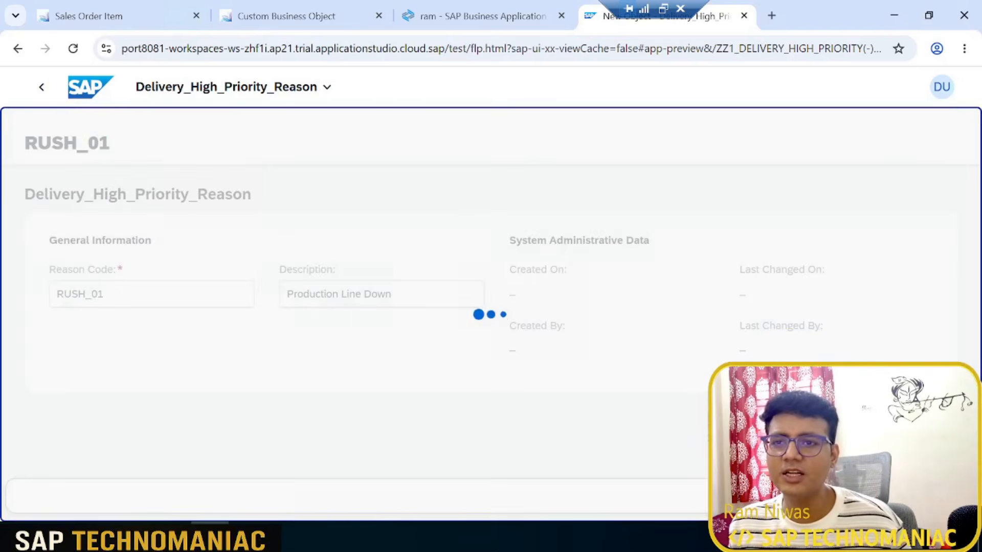
Step: Copy reason code RUSH_02 from the Excel list and enter it in another new high priority reason object
{"action": "key", "text": "alt+Tab"}
{"action": "left_click", "coordinate": [97, 206]}
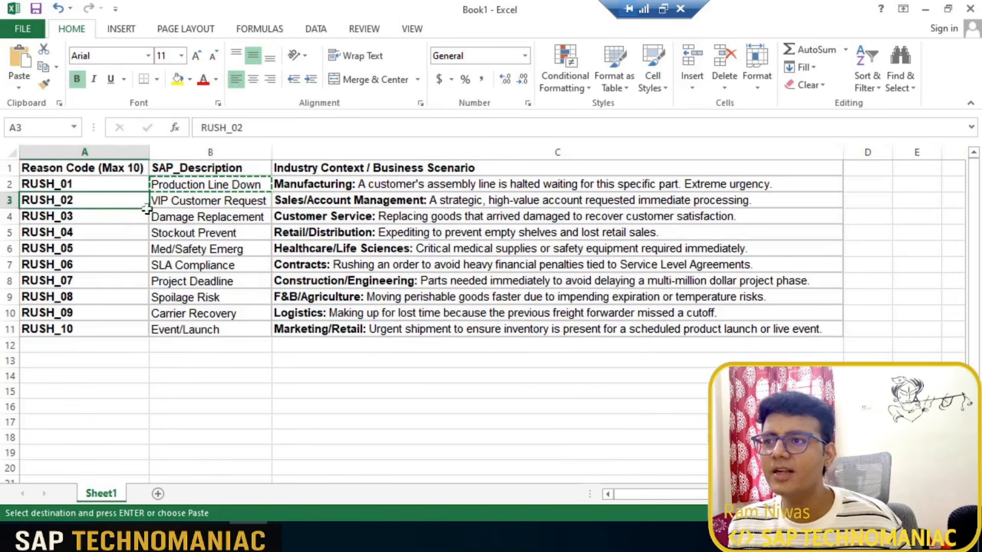
{"action": "key", "text": "ctrl+c"}
{"action": "key", "text": "alt+Tab"}
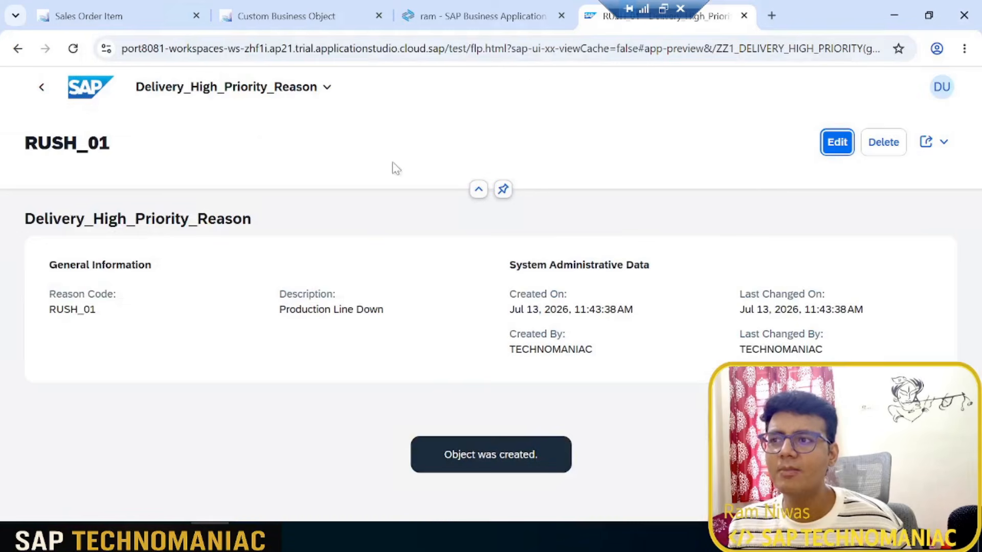
{"action": "left_click", "coordinate": [46, 90]}
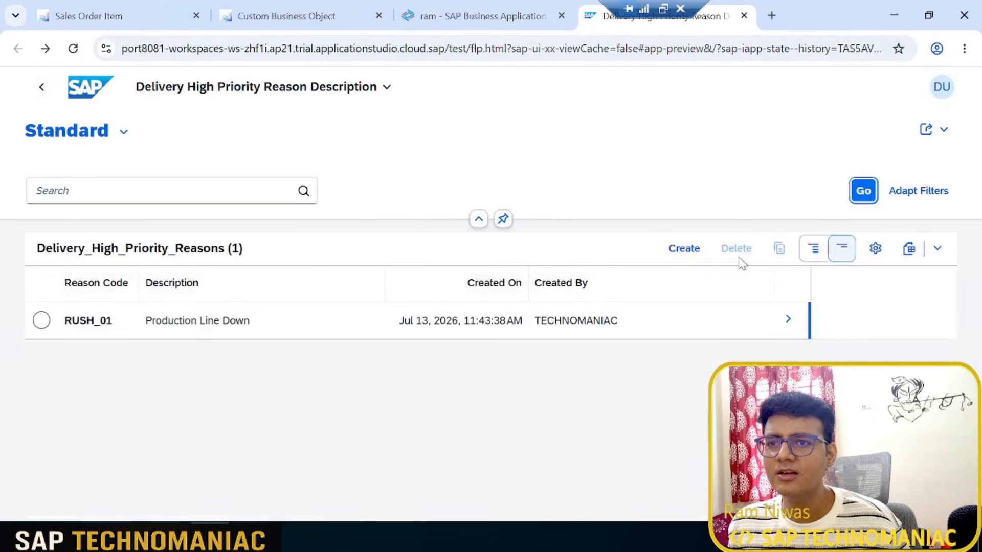
{"action": "left_click", "coordinate": [685, 252]}
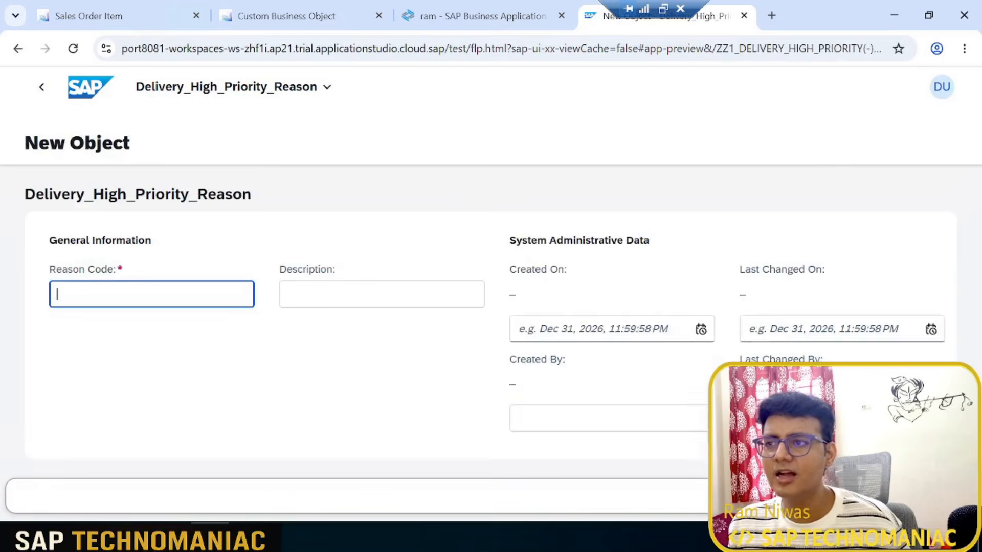
{"action": "key", "text": "ctrl+v"}
Step: Fill in the description "VIP Customer Request" from the Excel list, save the RUSH_02 object and return to the reasons list
{"action": "key", "text": "alt+Tab"}
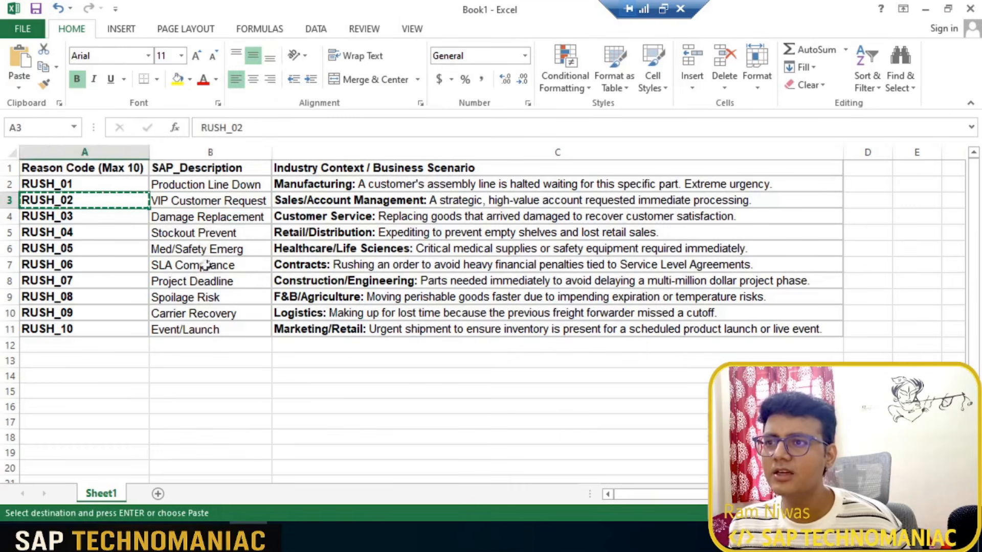
{"action": "left_click", "coordinate": [215, 203]}
{"action": "key", "text": "ctrl+c"}
{"action": "key", "text": "alt+Tab"}
{"action": "key", "text": "Tab"}
{"action": "key", "text": "ctrl+v"}
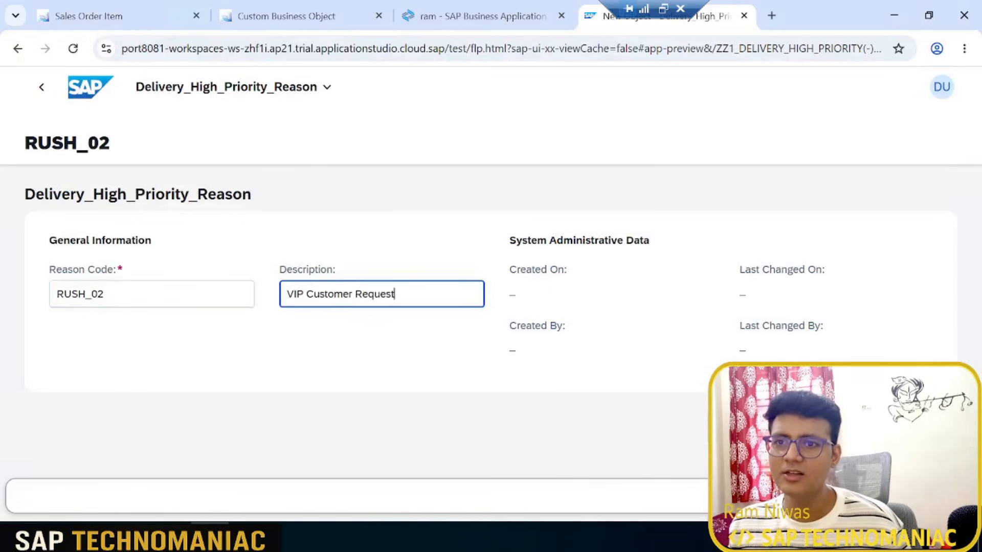
{"action": "key", "text": "ctrl+s"}
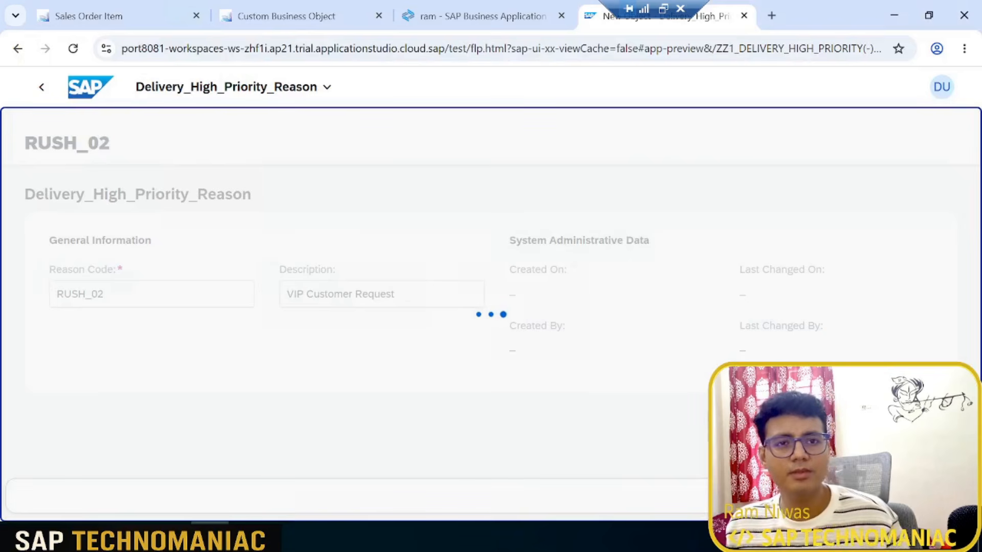
{"action": "key", "text": "alt+Tab"}
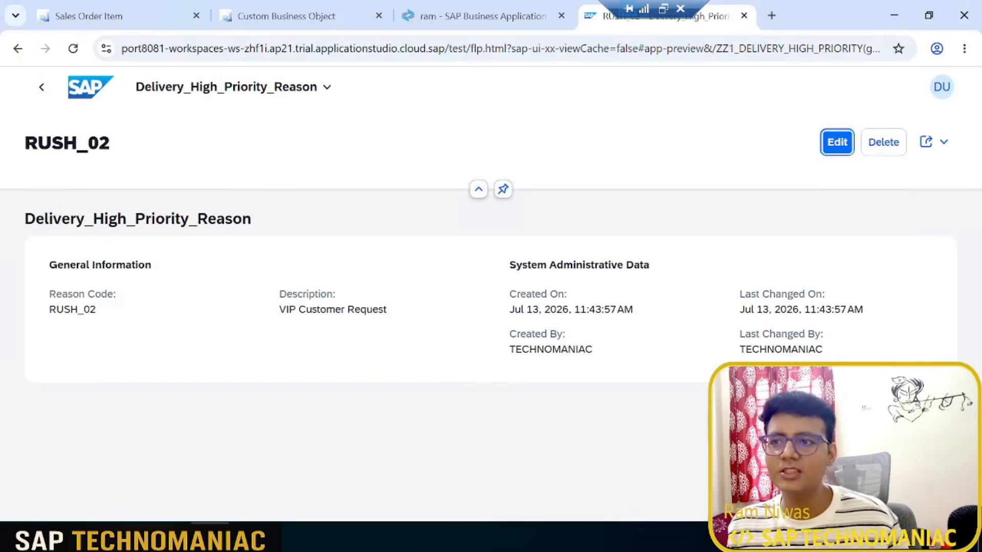
{"action": "left_click", "coordinate": [43, 88]}
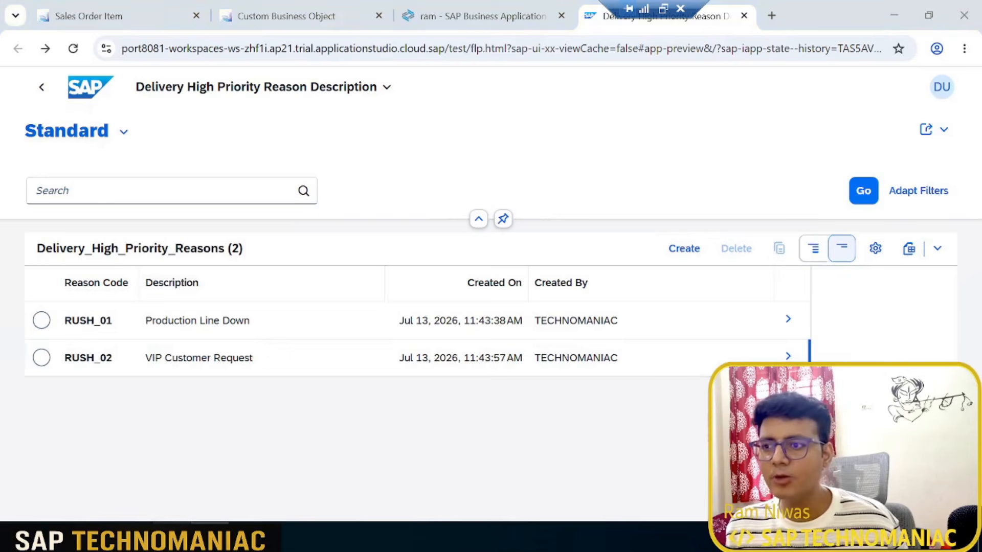
Step: Switch to Eclipse and open the ZZ1_DELIVERY_HIGH_PRIORITY data definition, followed by its source database table ZZ1_7E9CA21440B5
{"action": "key", "text": "alt+Tab"}
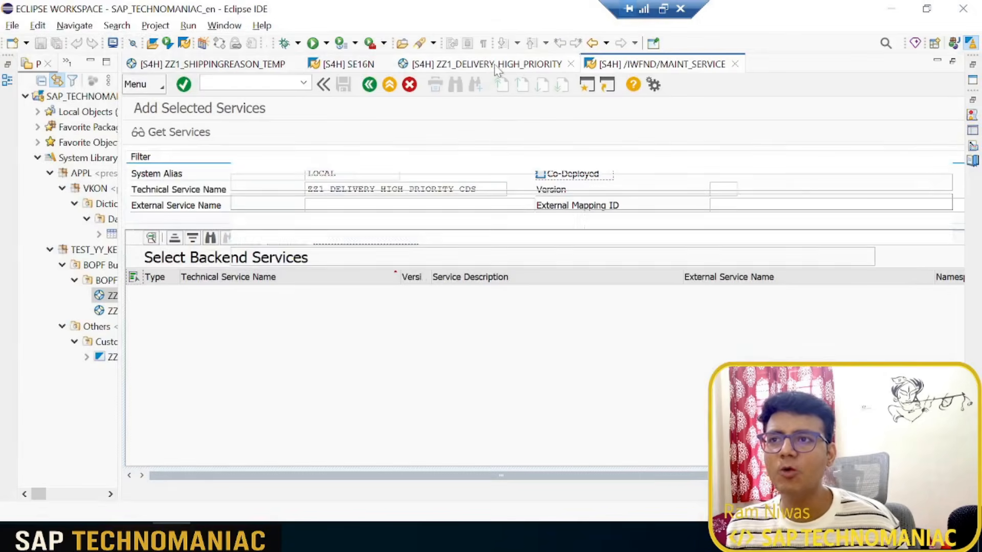
{"action": "left_click", "coordinate": [511, 63]}
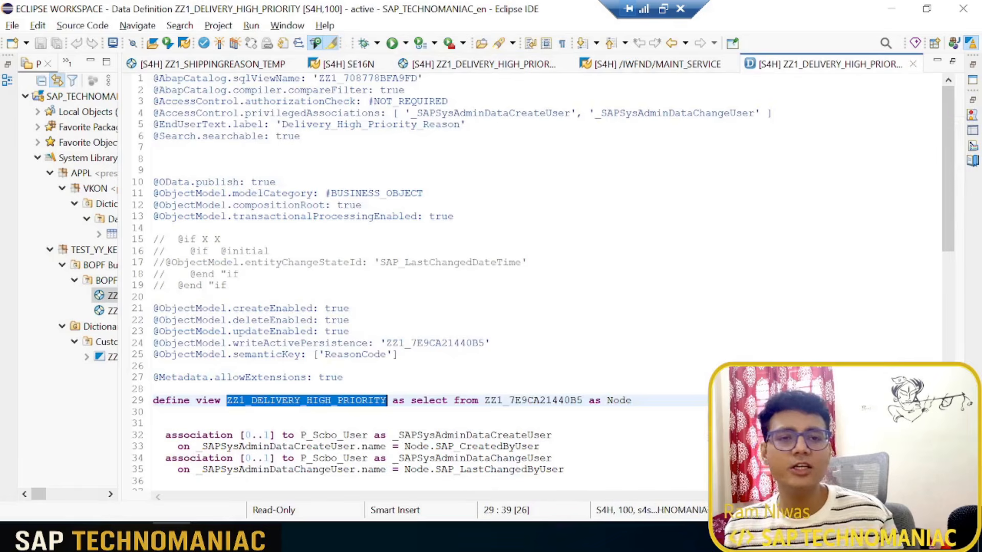
{"action": "scroll", "coordinate": [552, 266], "scroll_direction": "down", "scroll_amount": 4}
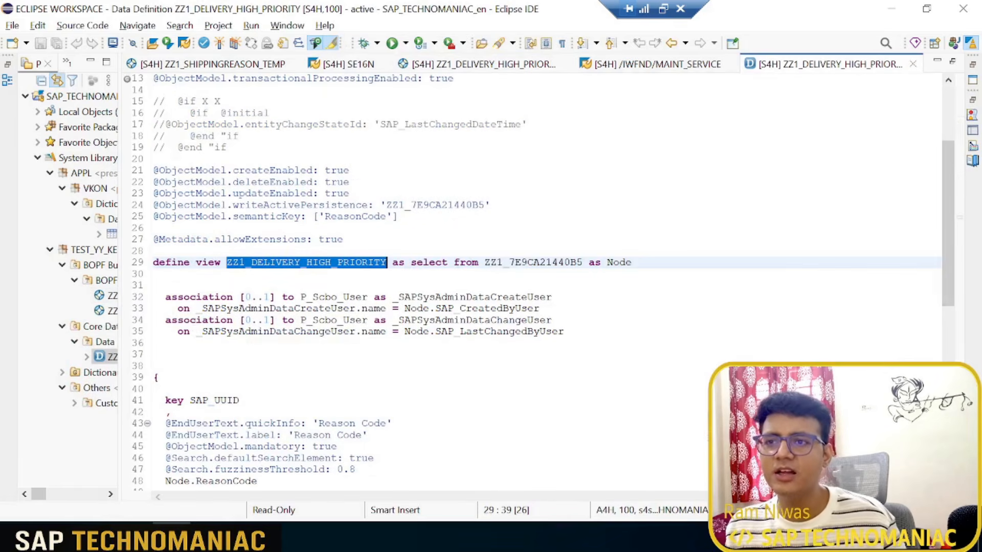
{"action": "left_click", "coordinate": [552, 262]}
{"action": "key", "text": "F3"}
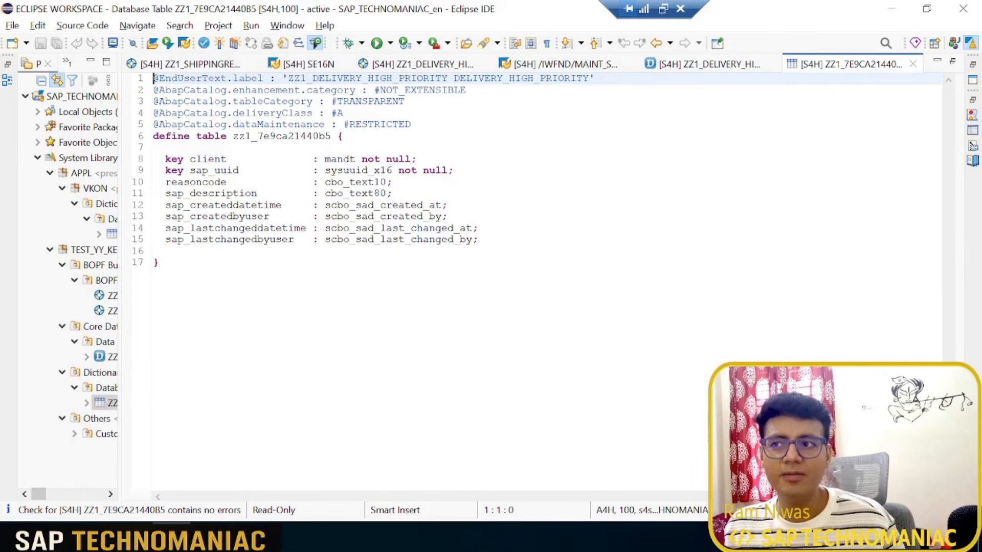
Step: Preview the data of table ZZ1_7E9CA21440B5 through its administrative columns, and switch back to the reasons list in the browser
{"action": "left_click", "coordinate": [481, 228]}
{"action": "key", "text": "F8"}
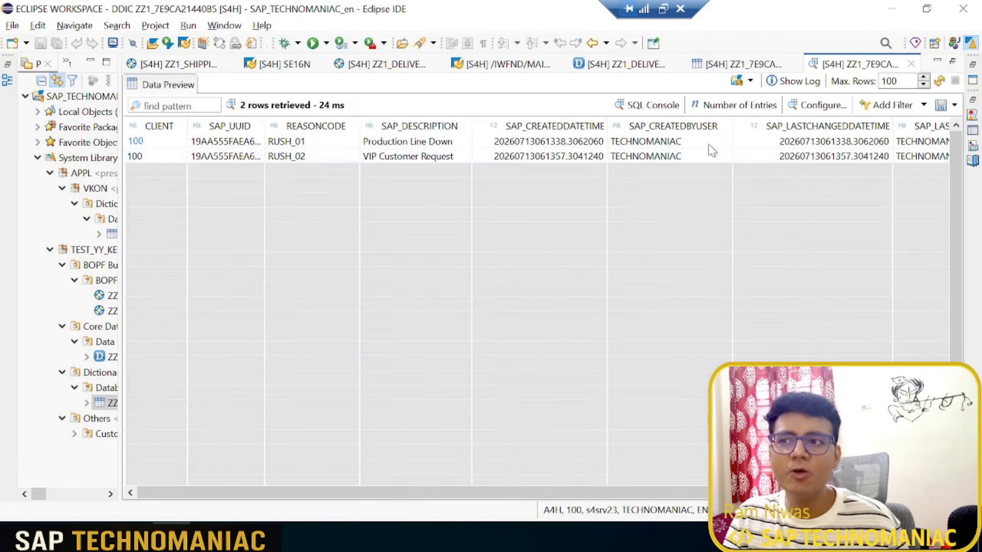
{"action": "scroll", "coordinate": [537, 307], "scroll_direction": "right", "scroll_amount": 3}
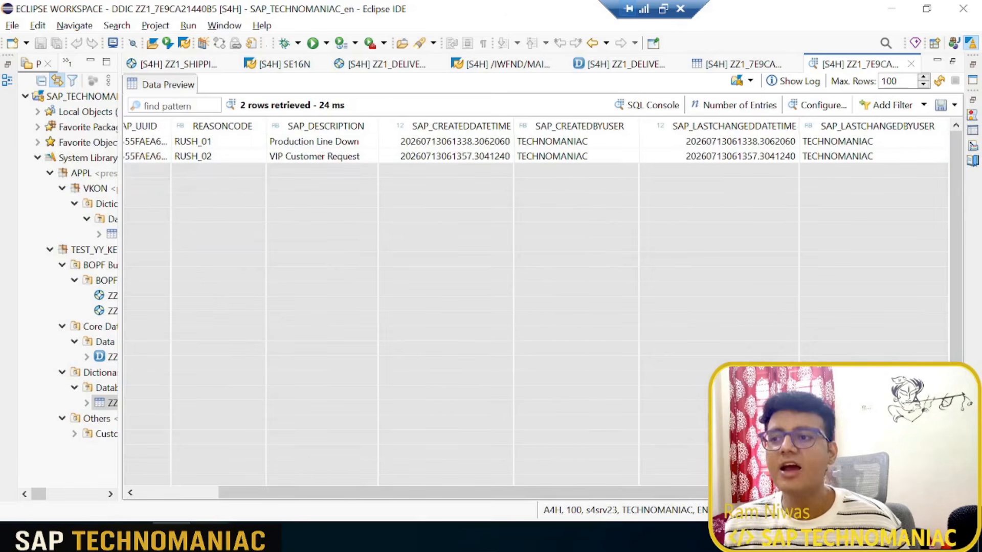
{"action": "left_click", "coordinate": [210, 536]}
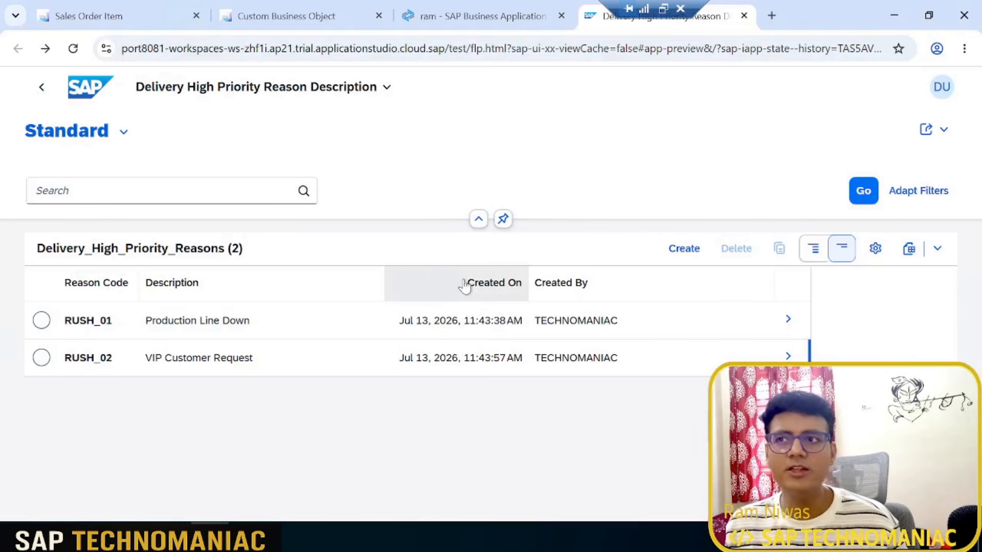